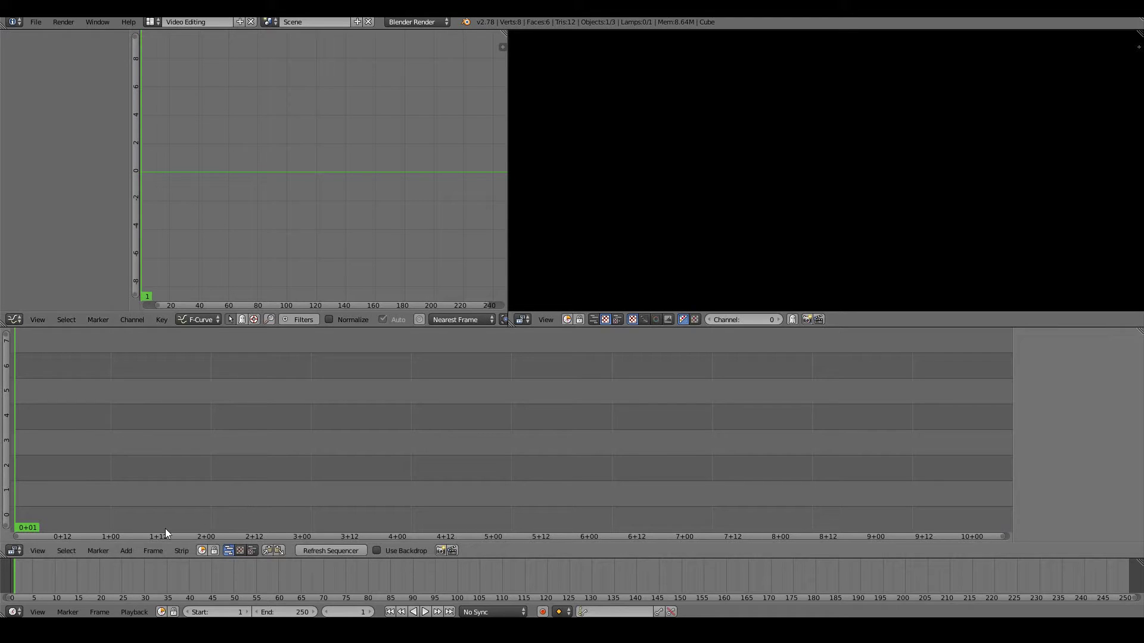
Add TrippingShort.mp4 as movie and sound strips, then preview frame 43.
left_click(126, 551)
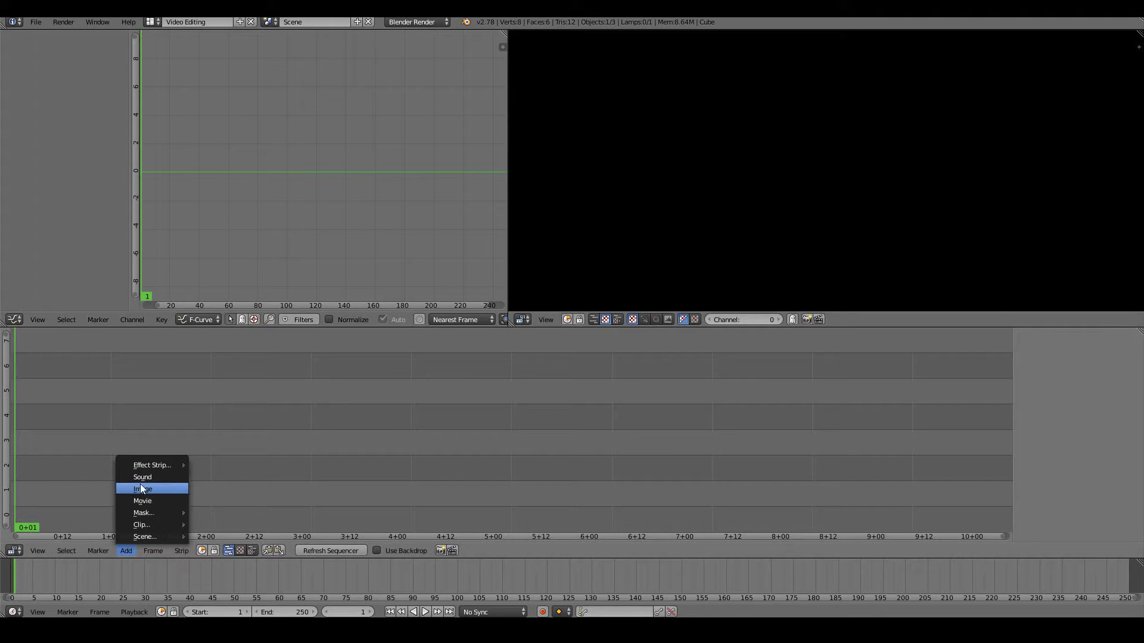
mouse_move(156, 465)
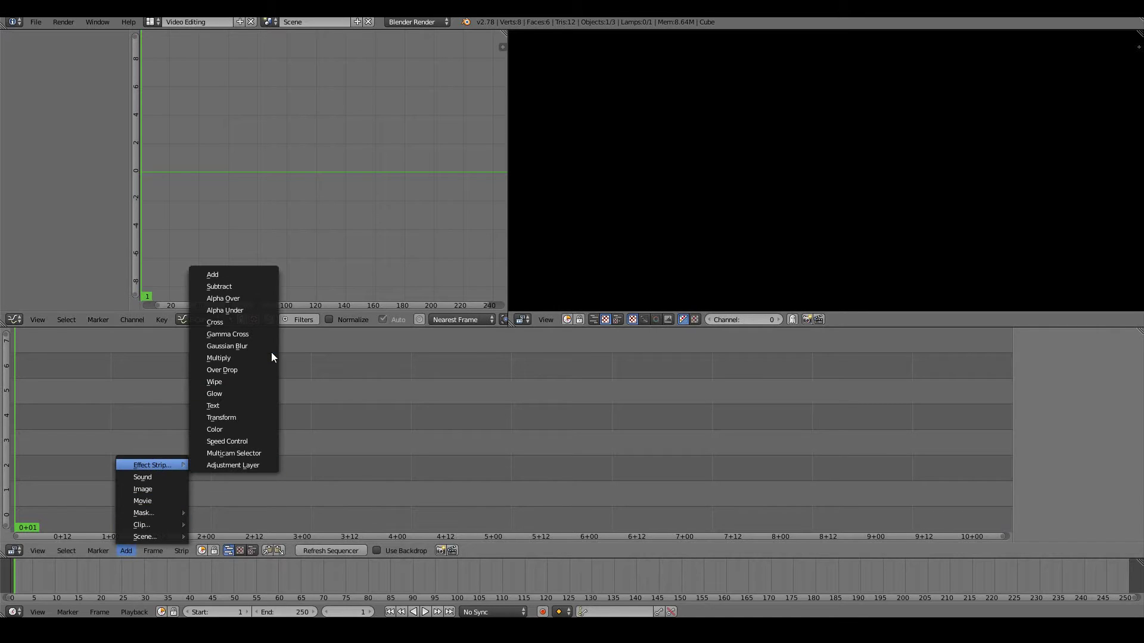
left_click(144, 502)
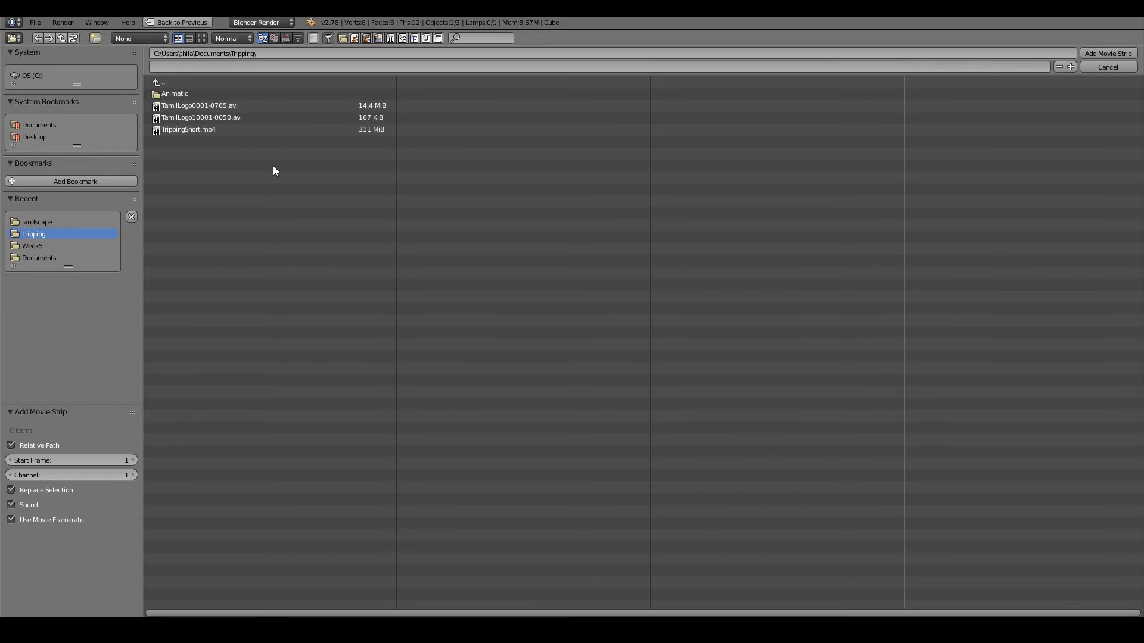
double_click(208, 130)
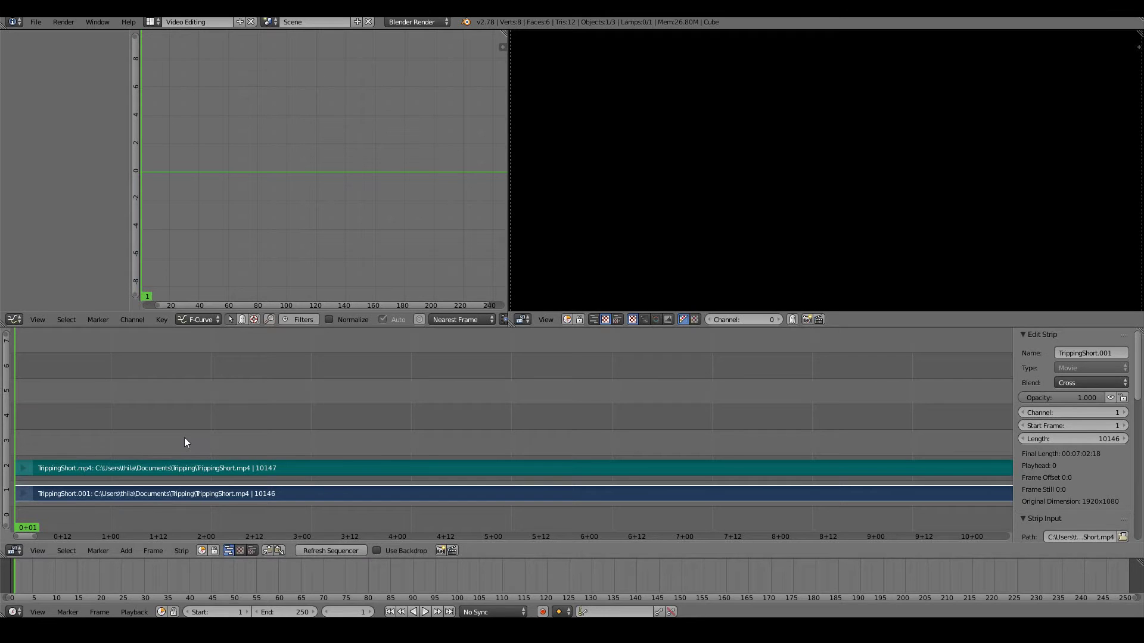
left_click(184, 437)
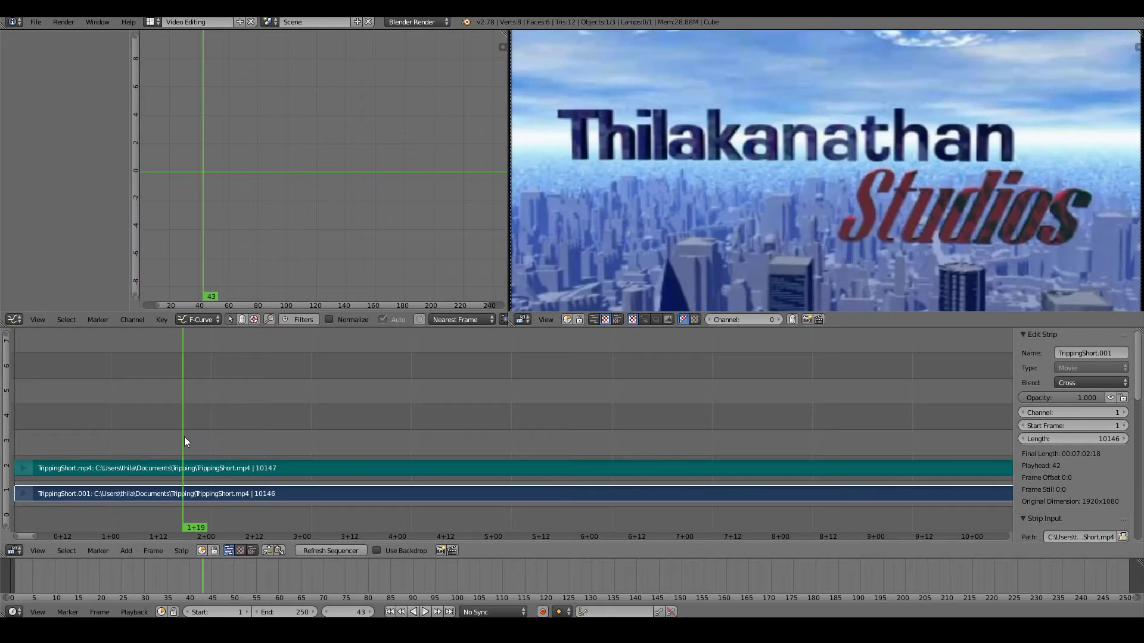
Scrub the footage to frame 226 and select the TrippingShort sound and movie strips.
left_click(544, 424)
left_click(803, 428)
scroll(552, 443, "down", 3)
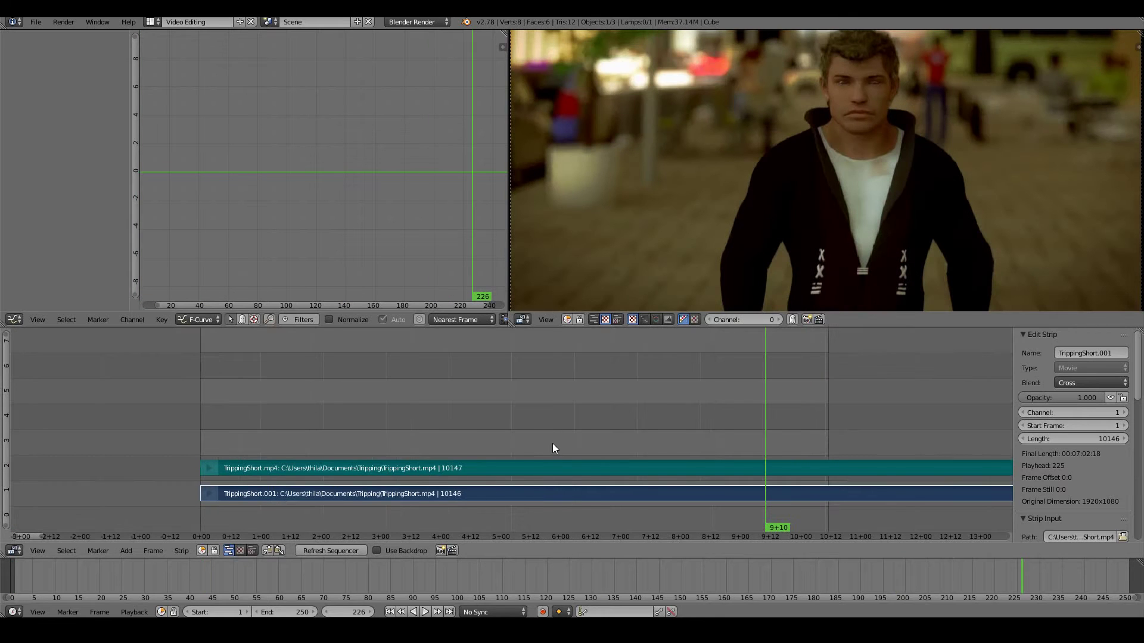
right_click(722, 471)
right_click(738, 495)
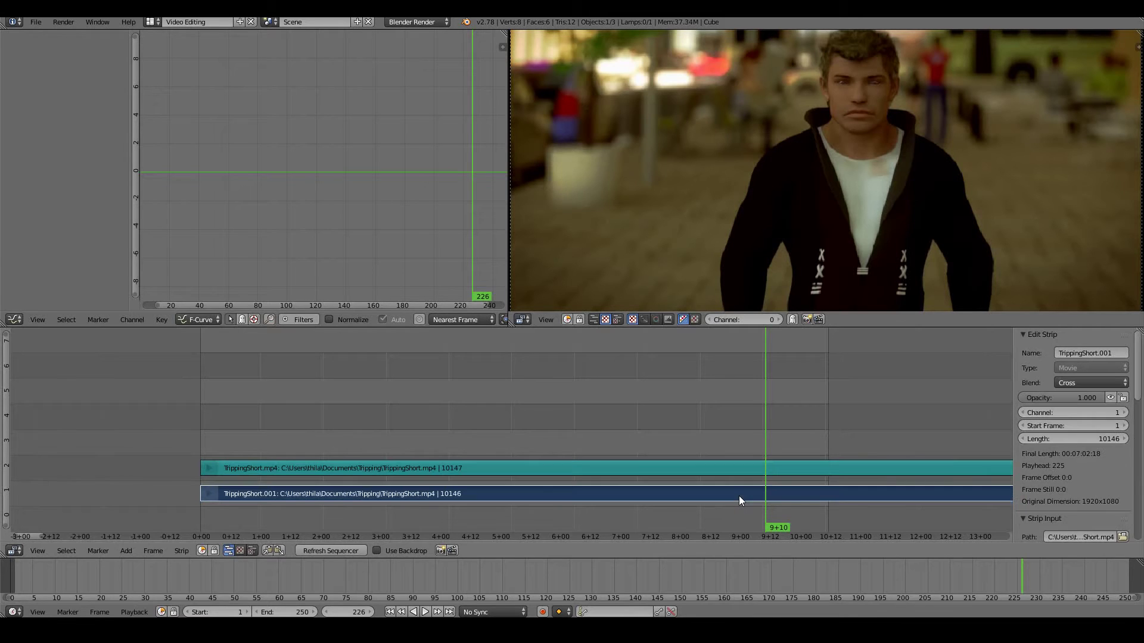
right_click(773, 467)
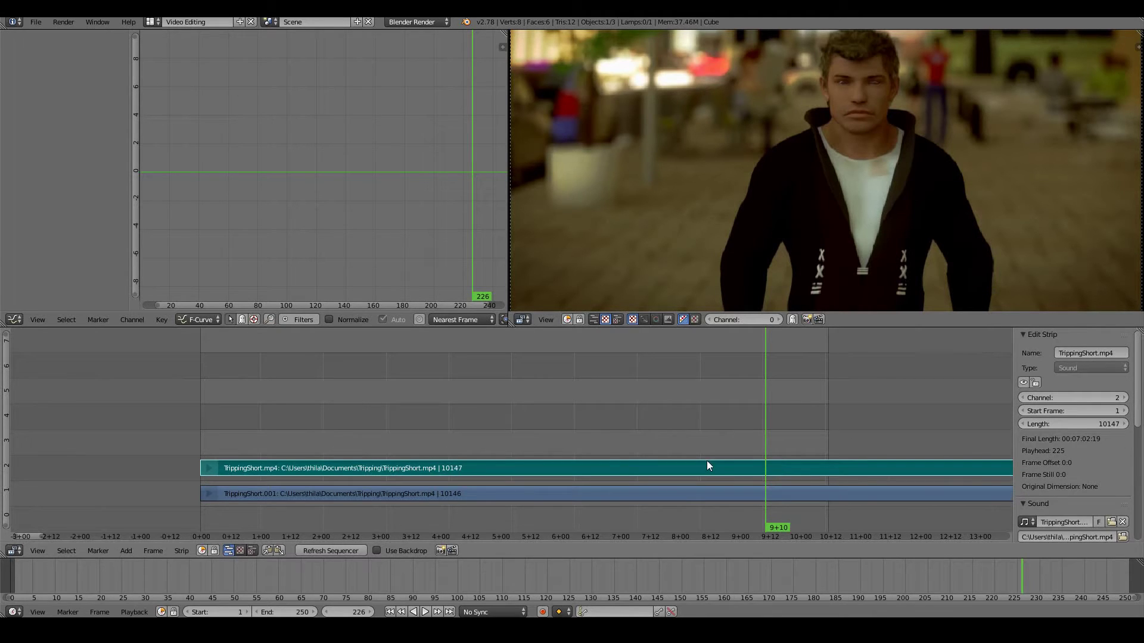
scroll(708, 462, "down", 2)
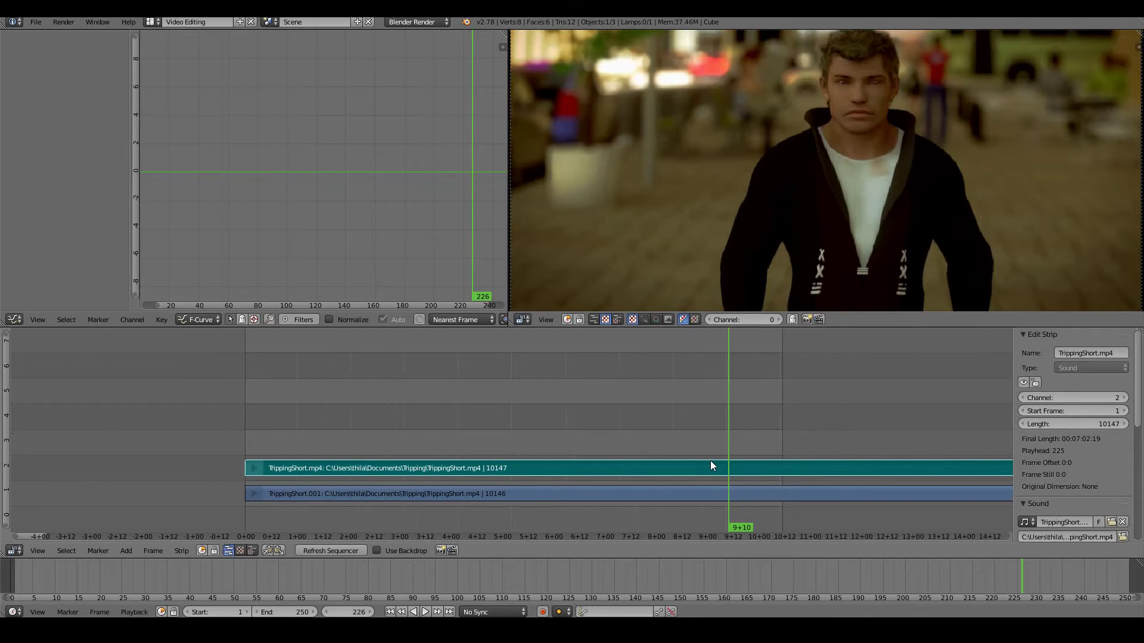
Erase the sound strip, then the channel-1 movie strip, undoing each deletion.
key("x")
left_click(708, 463)
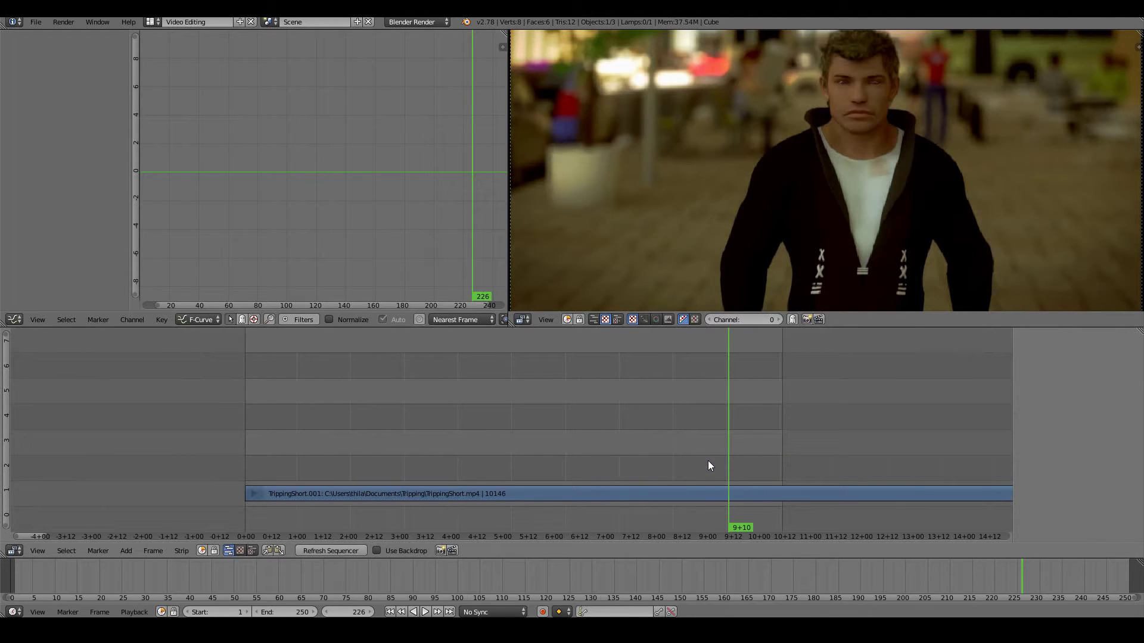
key("ctrl+z")
right_click(726, 490)
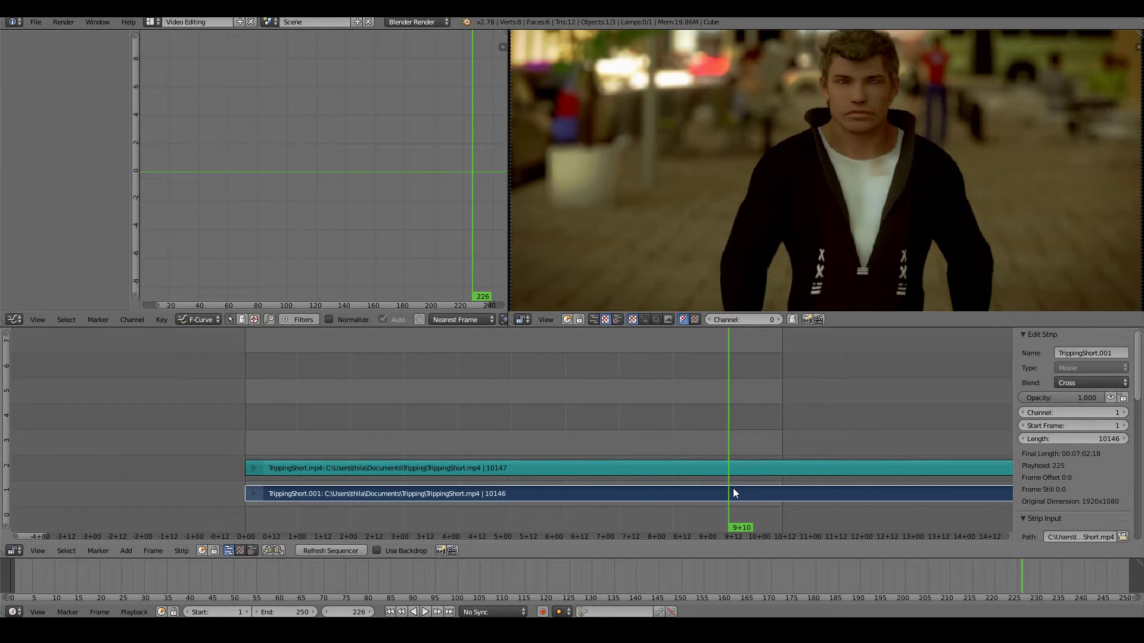
key("x")
left_click(720, 489)
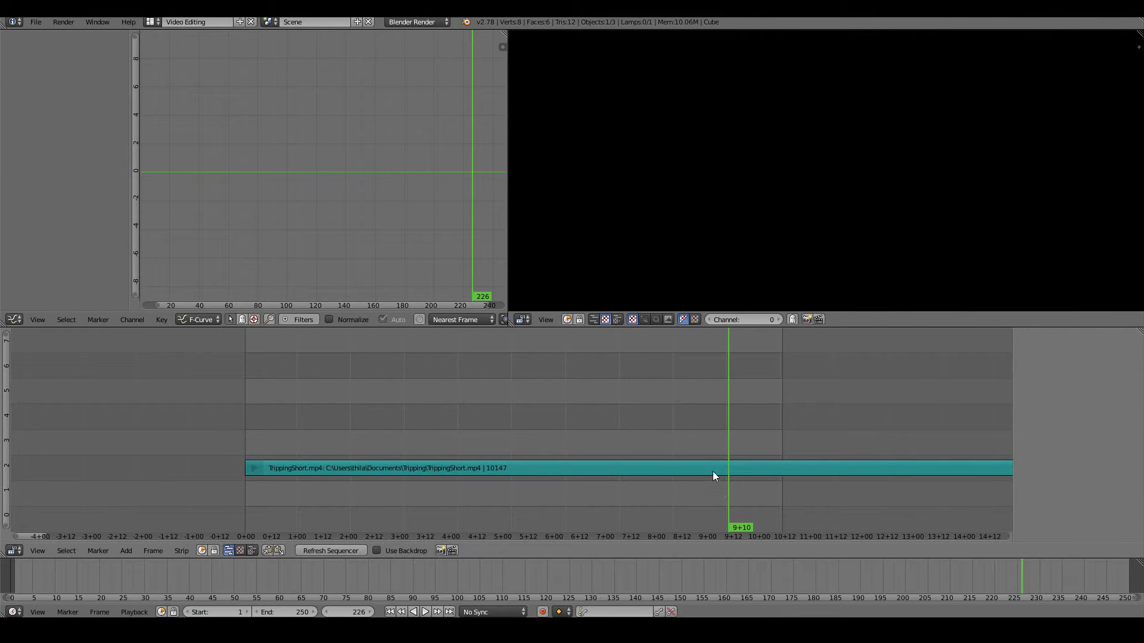
key("ctrl+z")
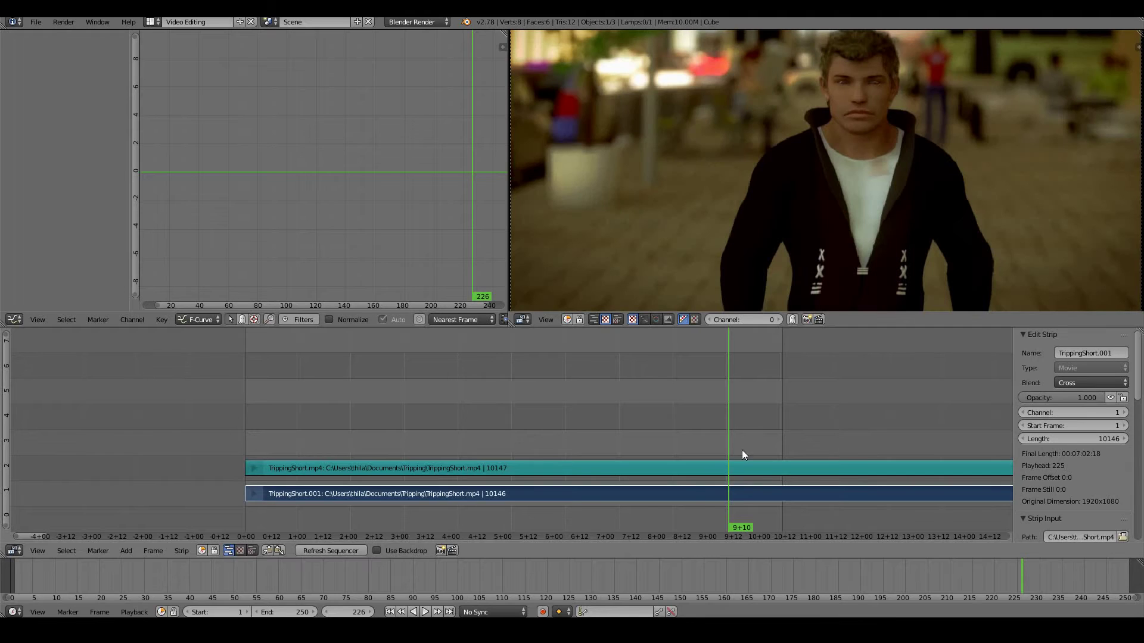
Play the sequence back briefly with Alt+A and stop it.
scroll(757, 424, "down", 5)
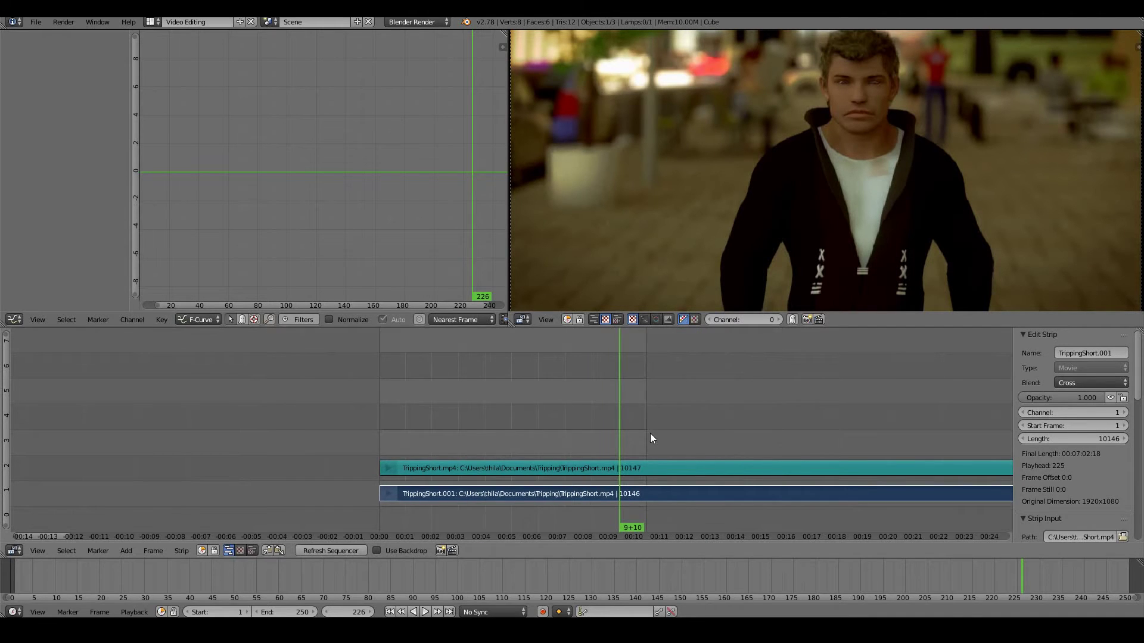
scroll(650, 433, "down", 3)
key("alt+a")
scroll(630, 441, "up", 2)
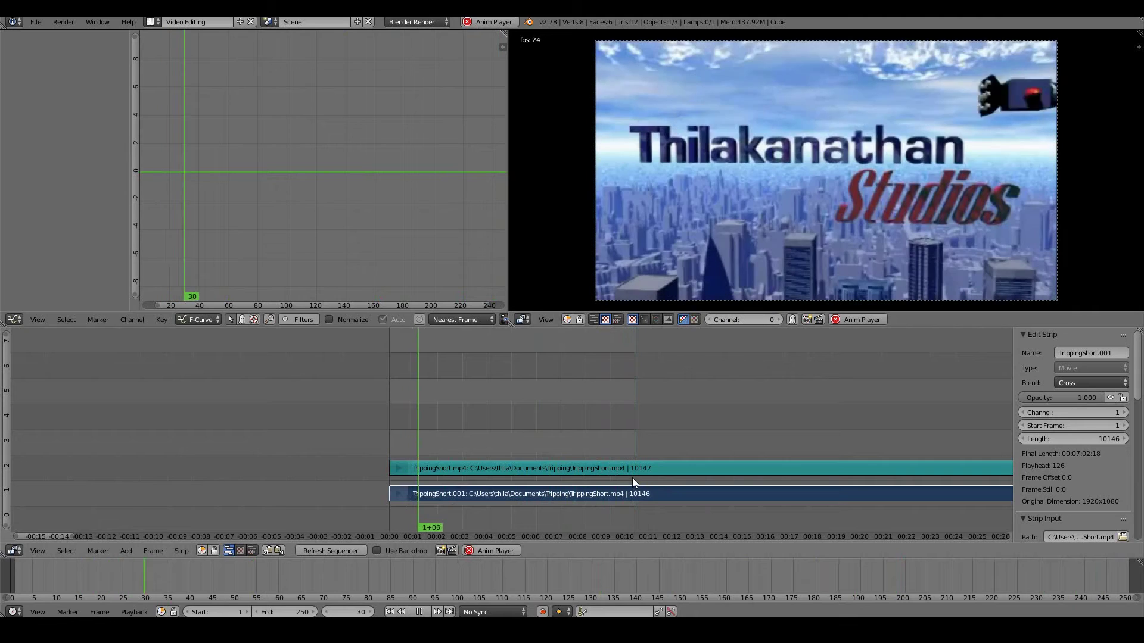
key("Escape")
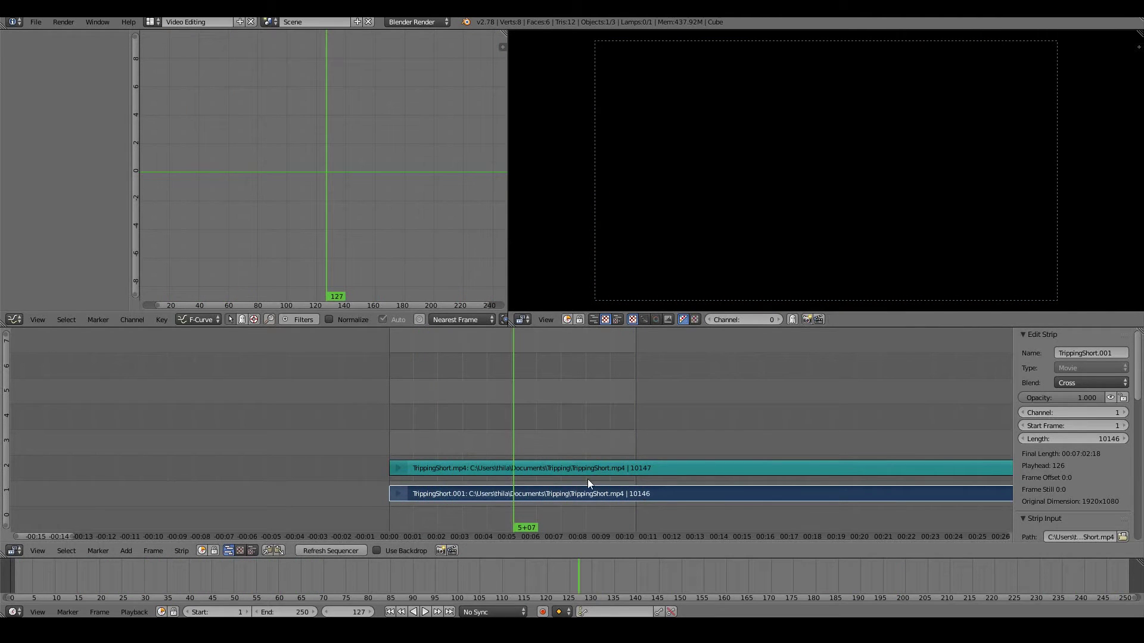
Zoom the sequencer out until both seven-minute TrippingShort strips fit in view.
scroll(587, 479, "down", 1)
scroll(587, 478, "down", 3)
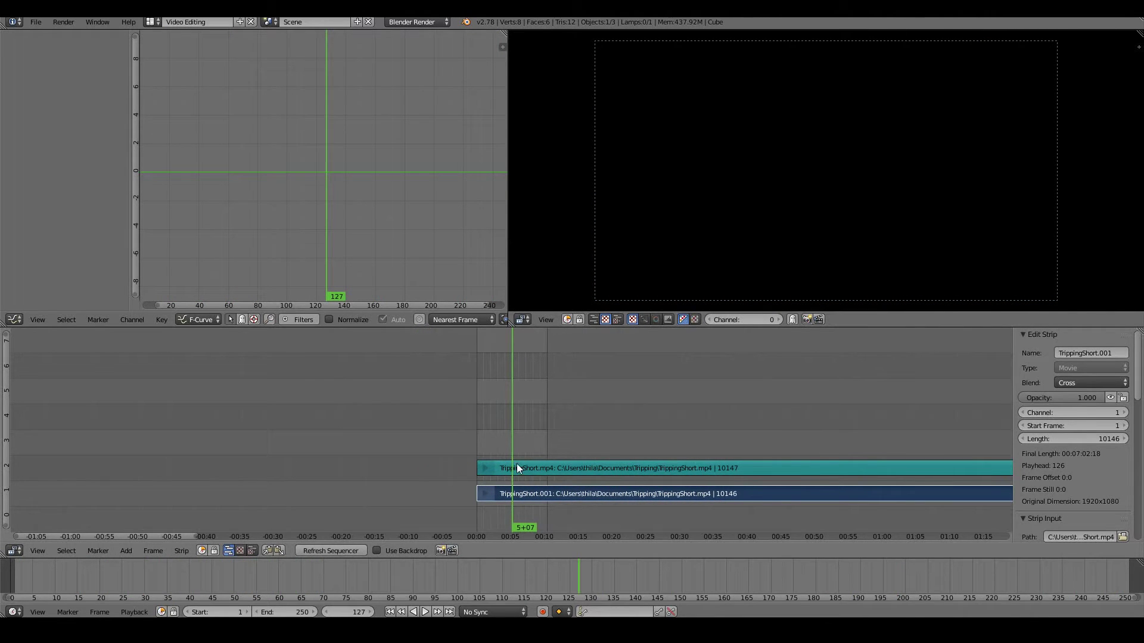
scroll(530, 465, "down", 4)
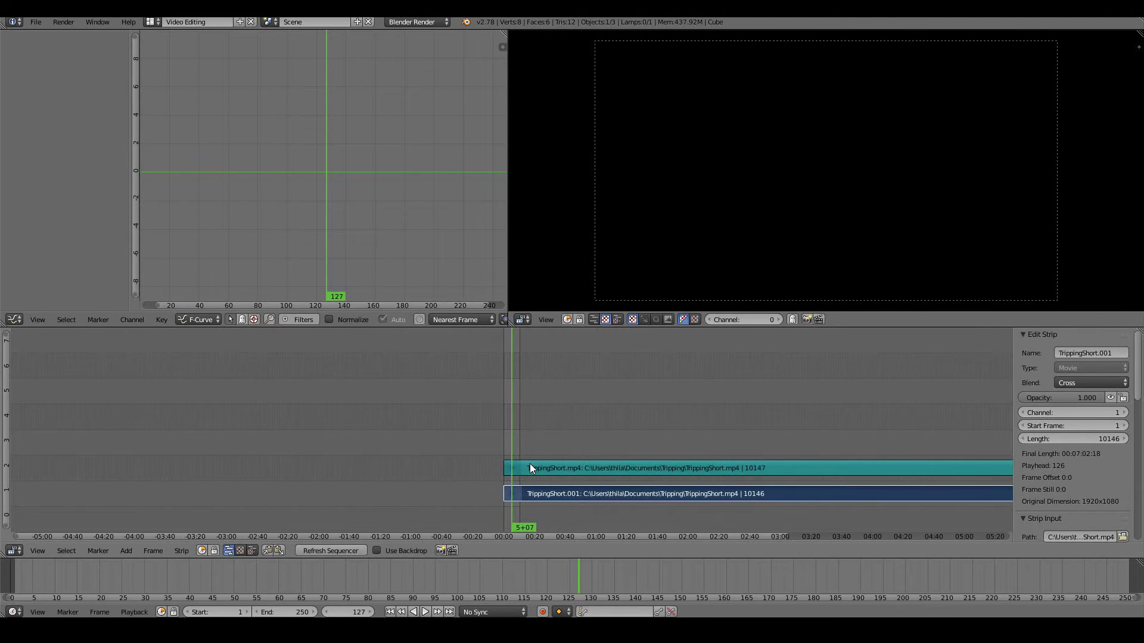
scroll(530, 464, "down", 2)
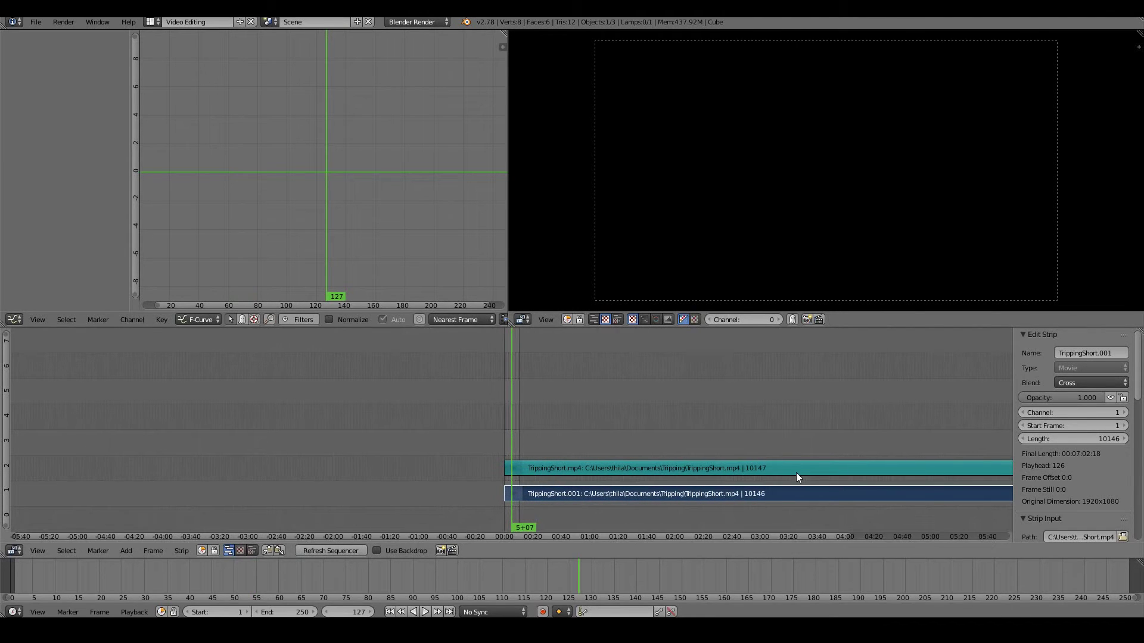
scroll(880, 466, "down", 1)
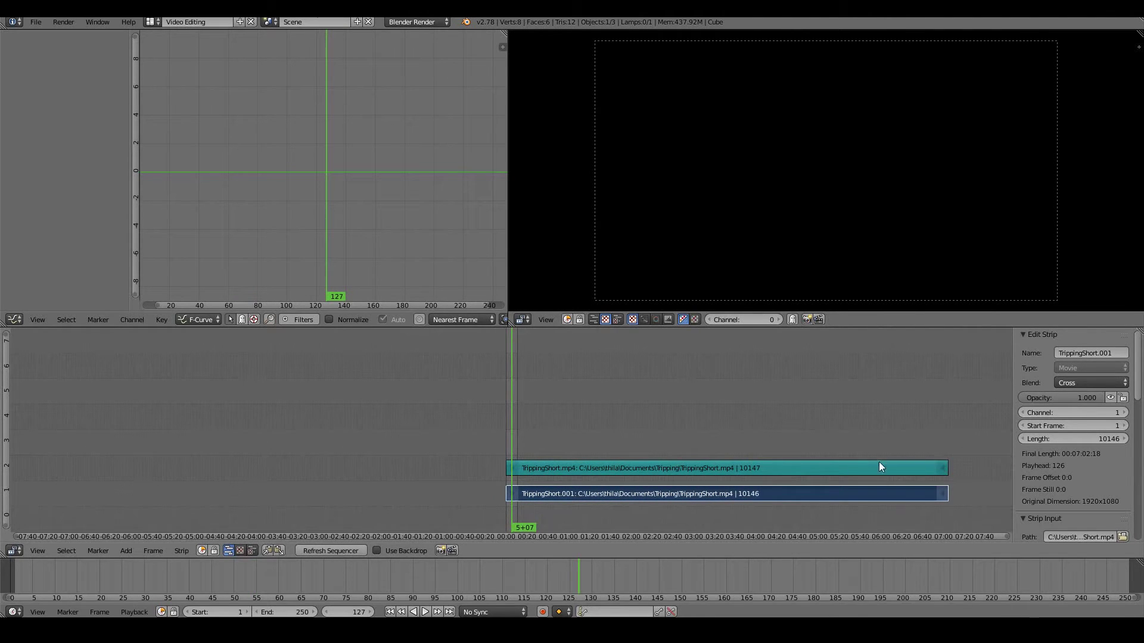
Read the strips' last frame, 10120, and set the scene End frame to 10120.
left_click(947, 460)
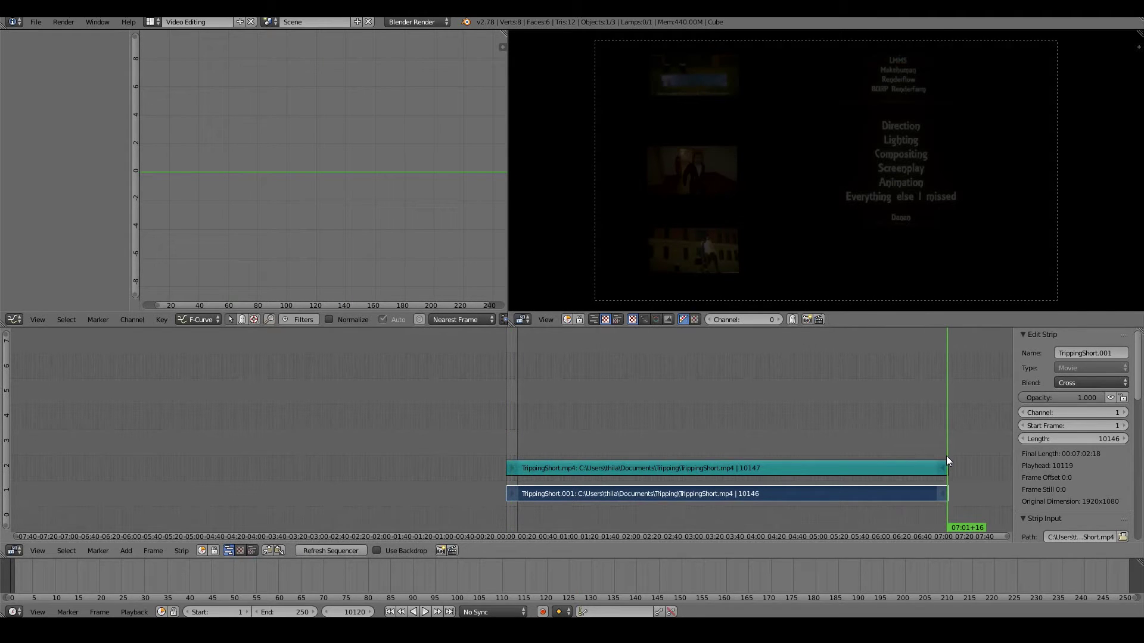
left_click(293, 611)
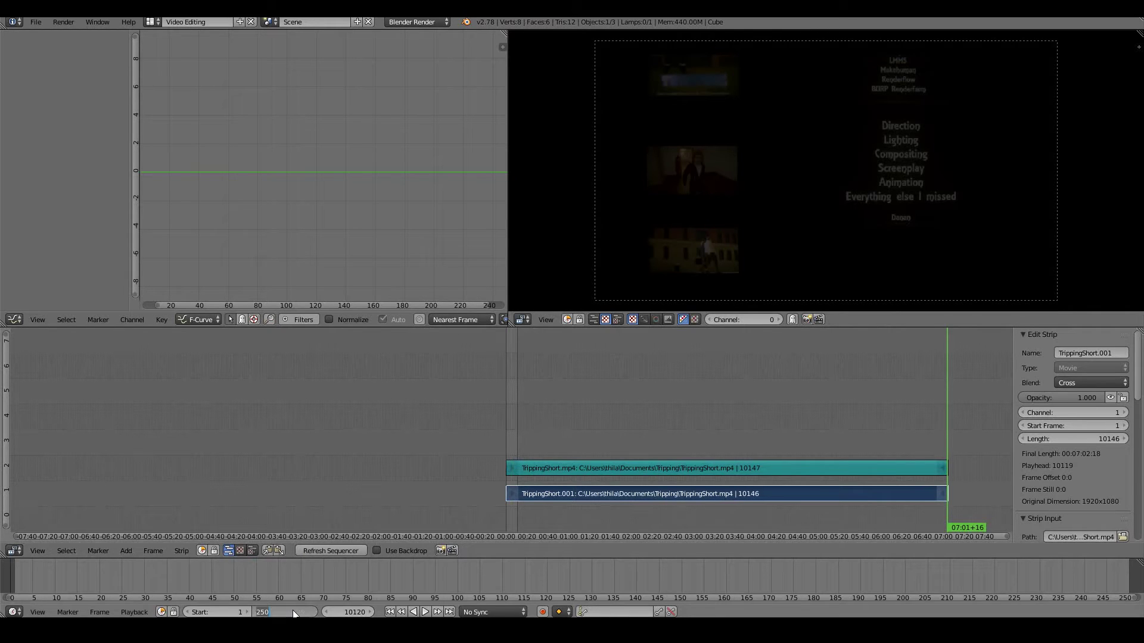
type("10120")
key("Return")
left_click(684, 417)
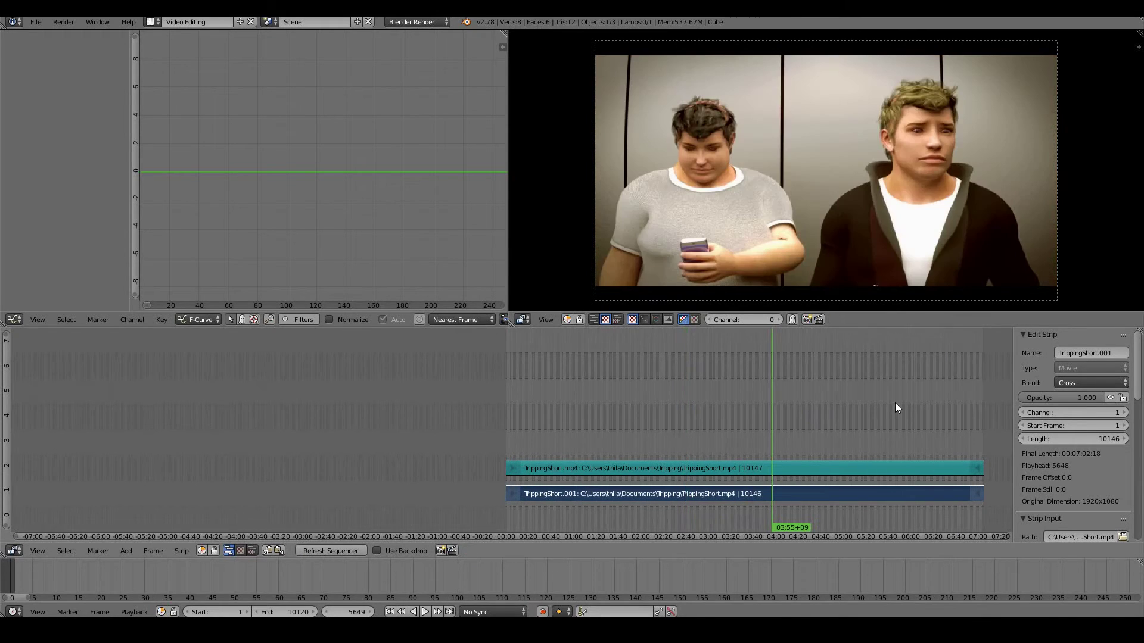
Preview the edit, checking the end credits and playing from frame 5649.
key("alt+a")
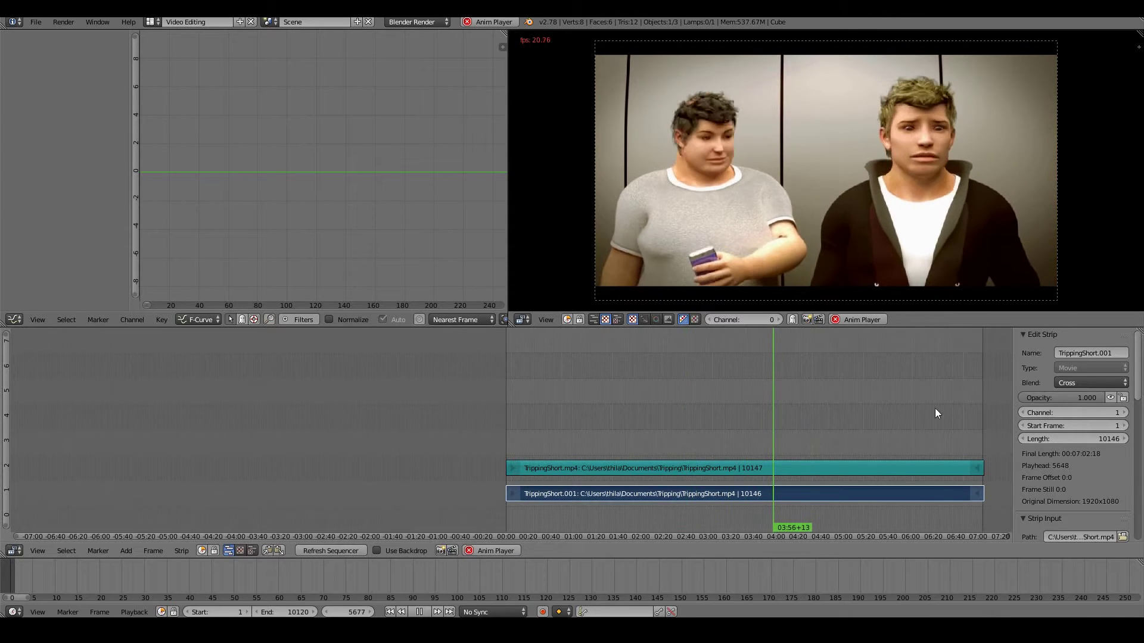
left_click(959, 411)
left_click(972, 411)
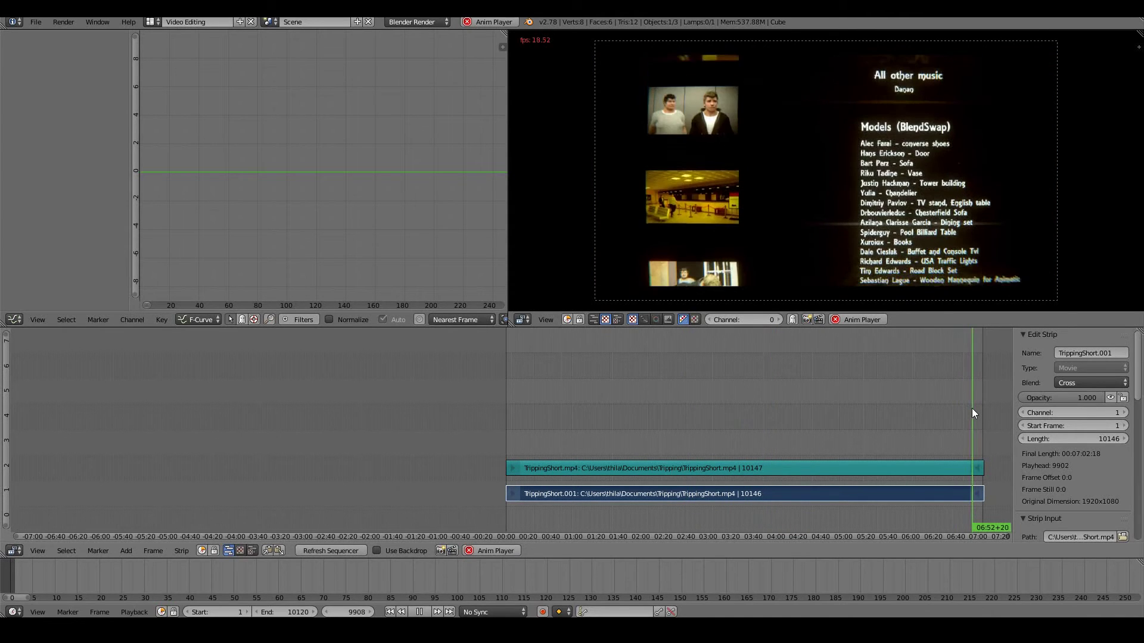
key("Escape")
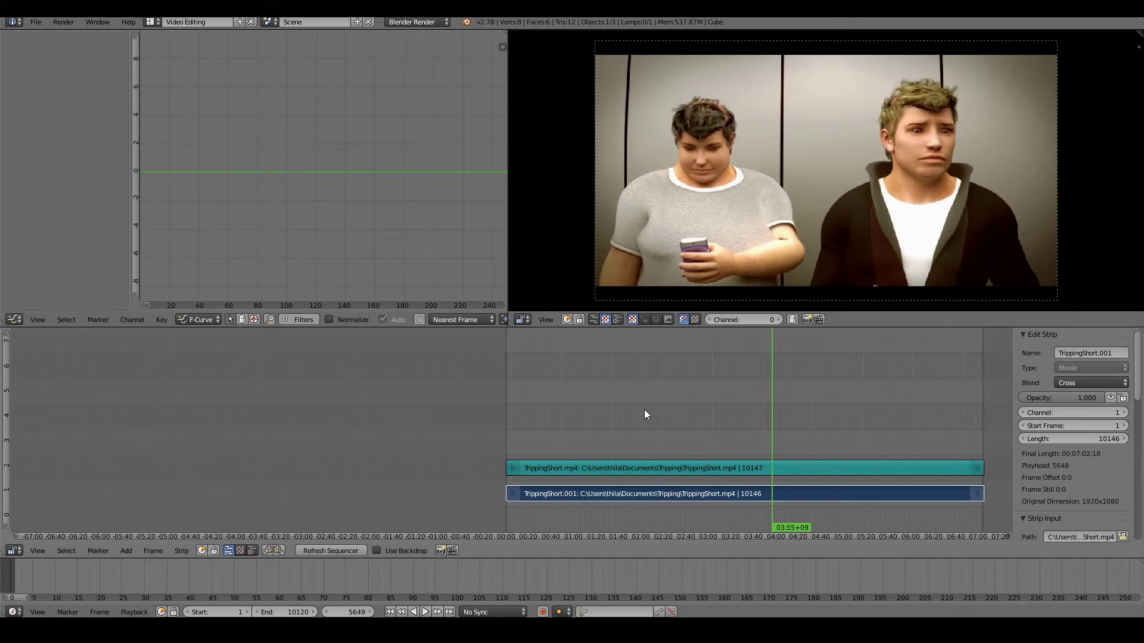
left_click(425, 612)
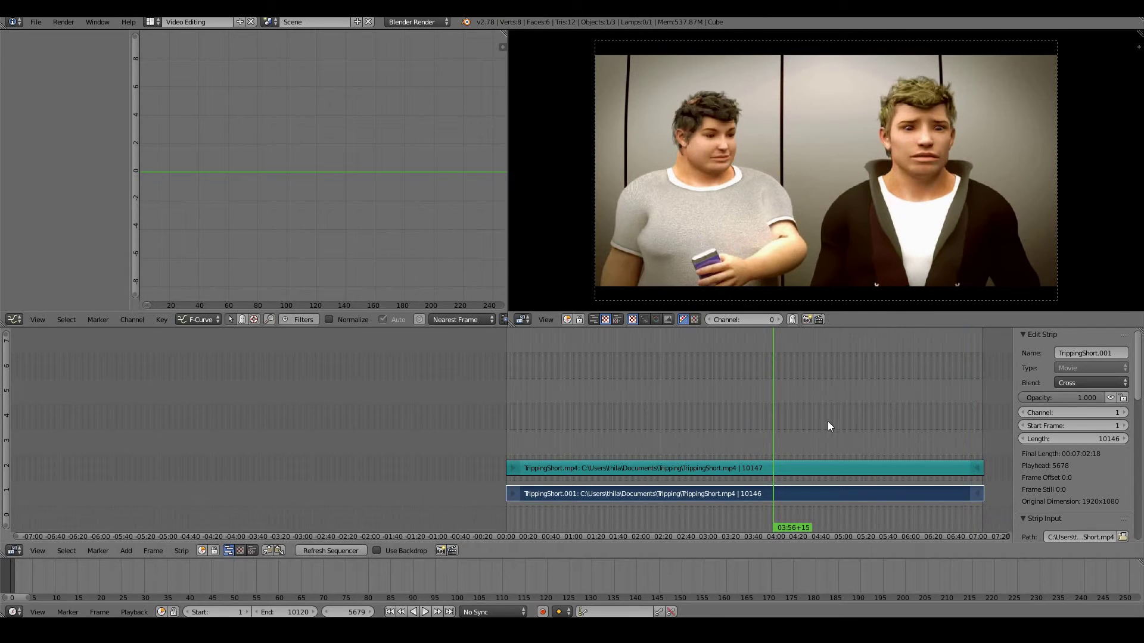
key("alt+a")
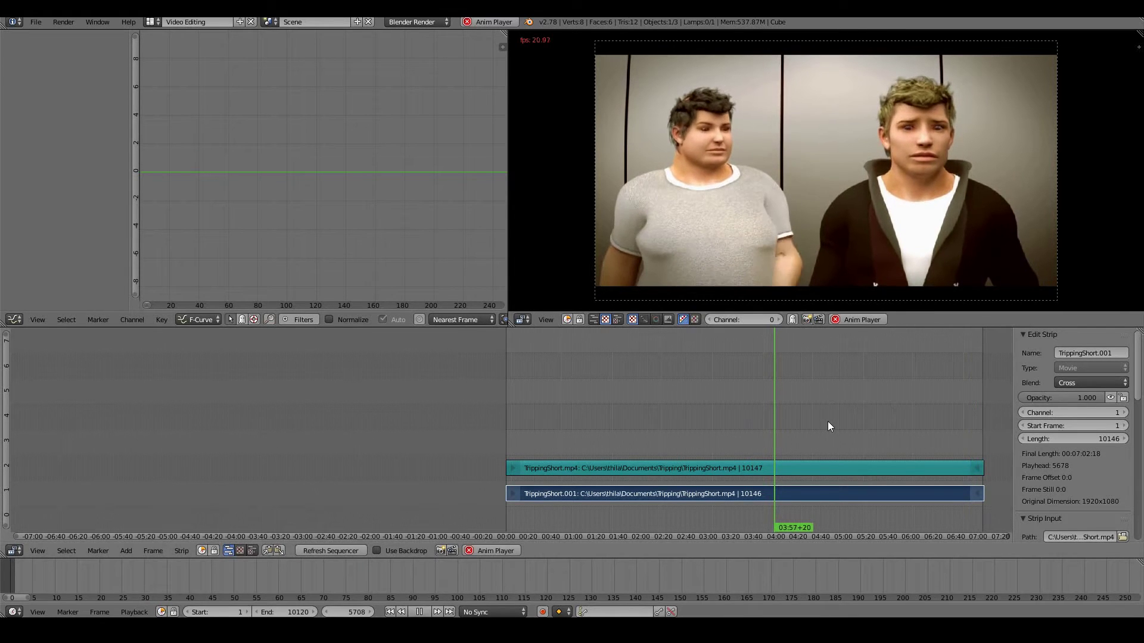
key("Escape")
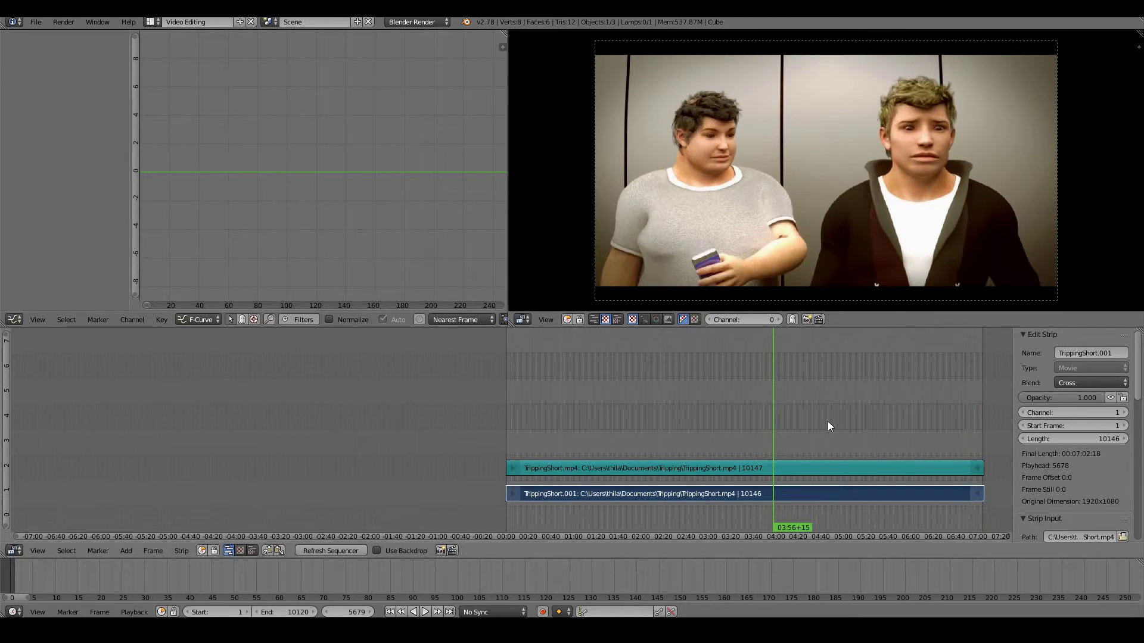
key("alt+a")
key("Escape")
Park the playhead at frame 755 on the red-van street scene and preview from there.
scroll(828, 426, "up", 1)
scroll(827, 426, "down", 1)
scroll(827, 426, "up", 3)
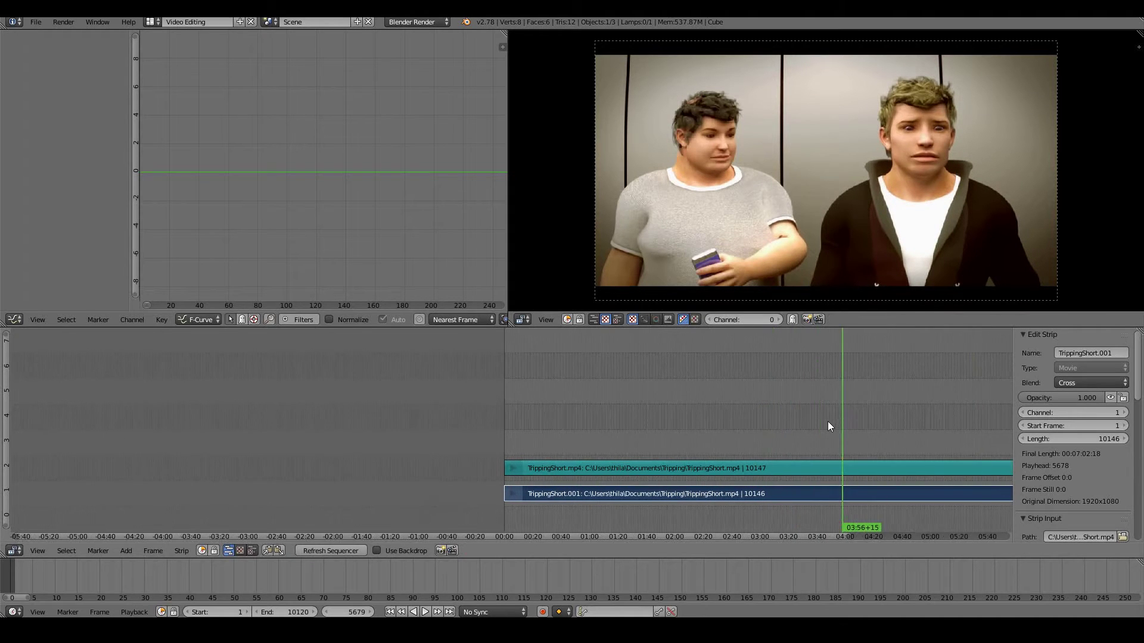
left_click(559, 405)
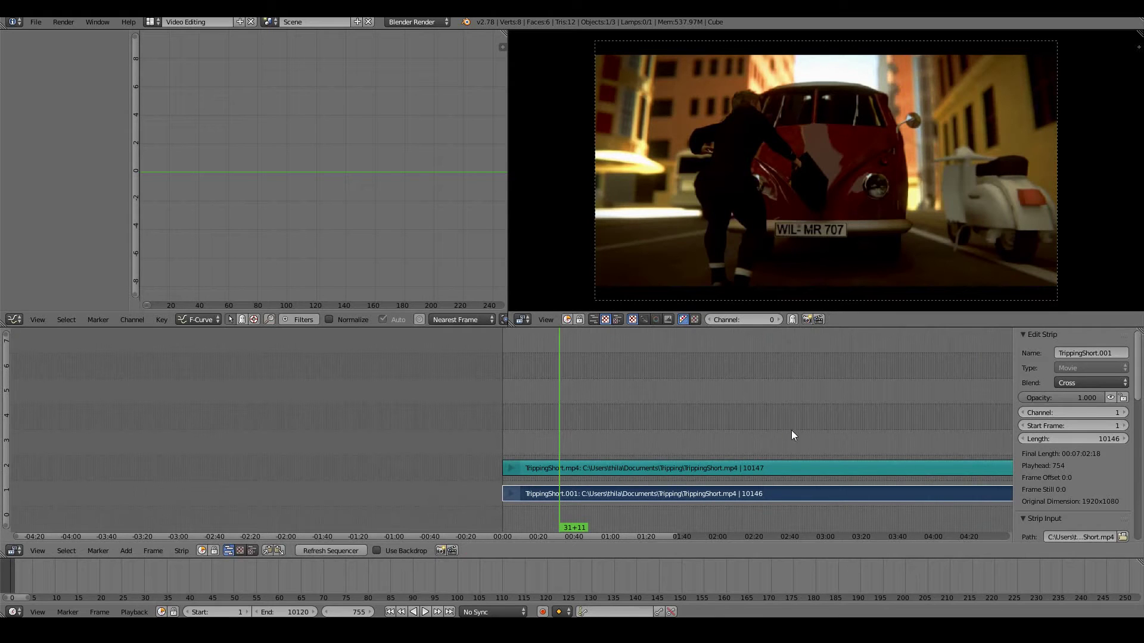
key("alt+a")
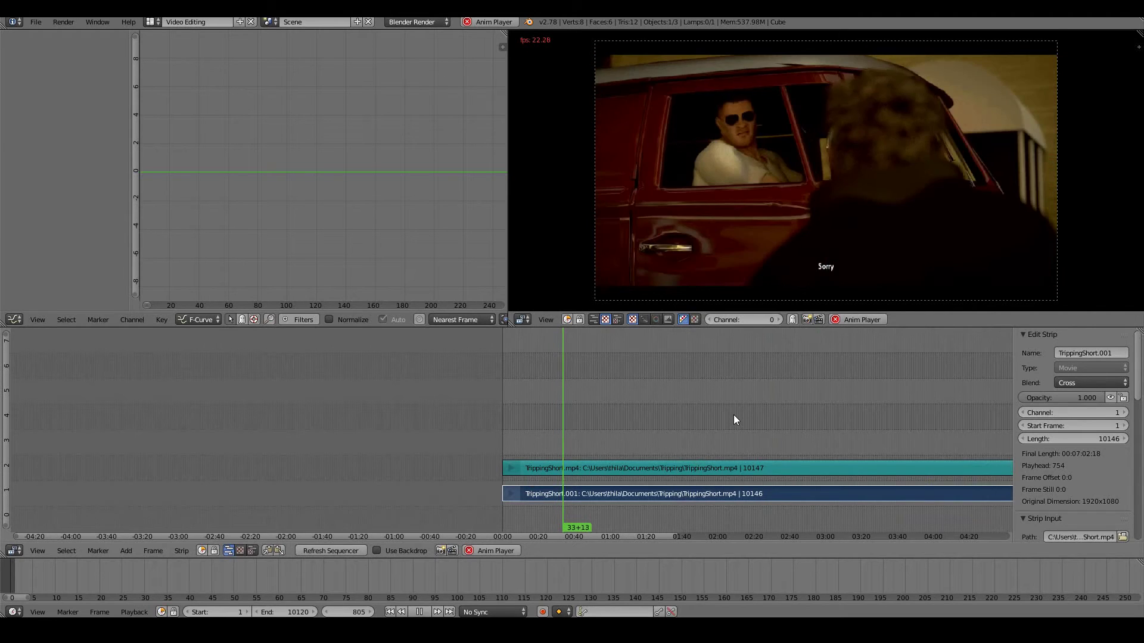
key("Escape")
scroll(640, 462, "up", 3)
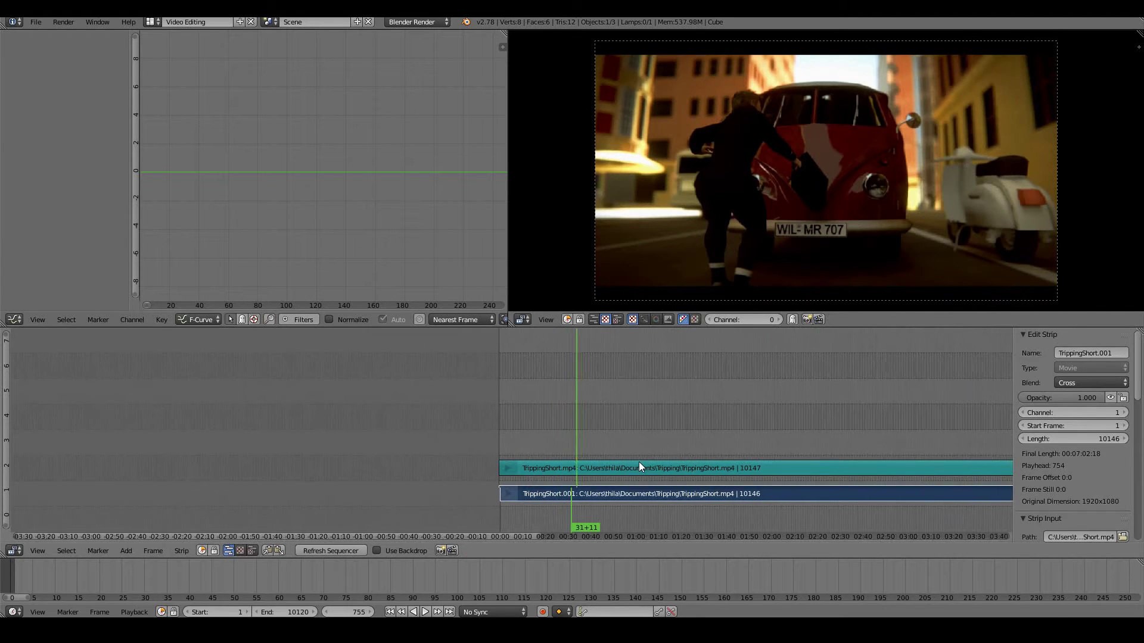
key("alt+a")
key("Escape")
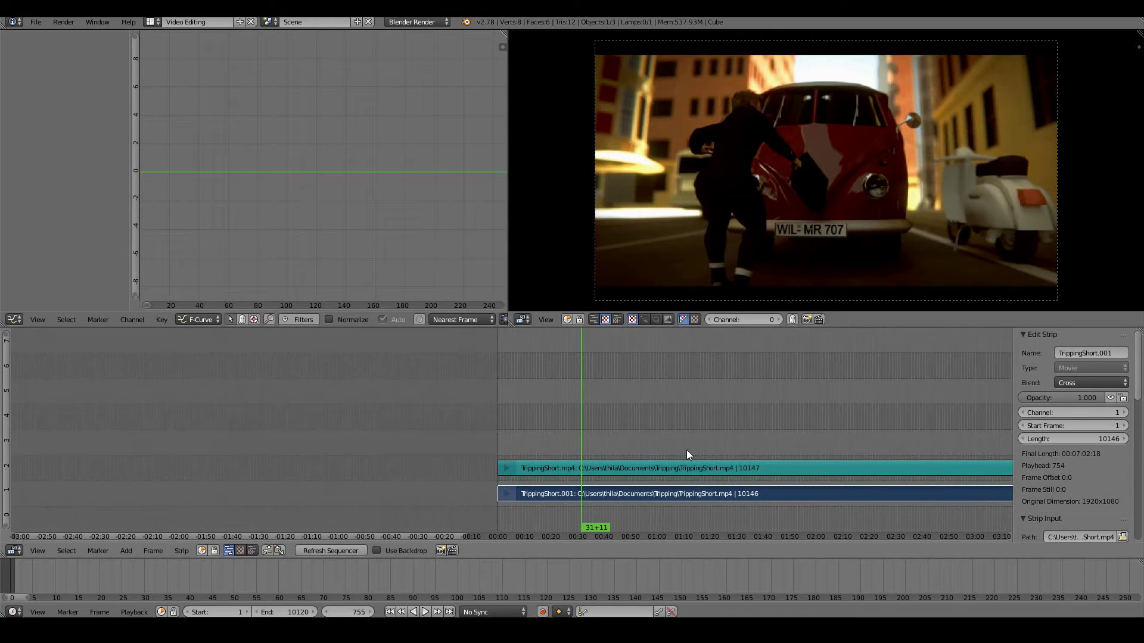
left_click(126, 550)
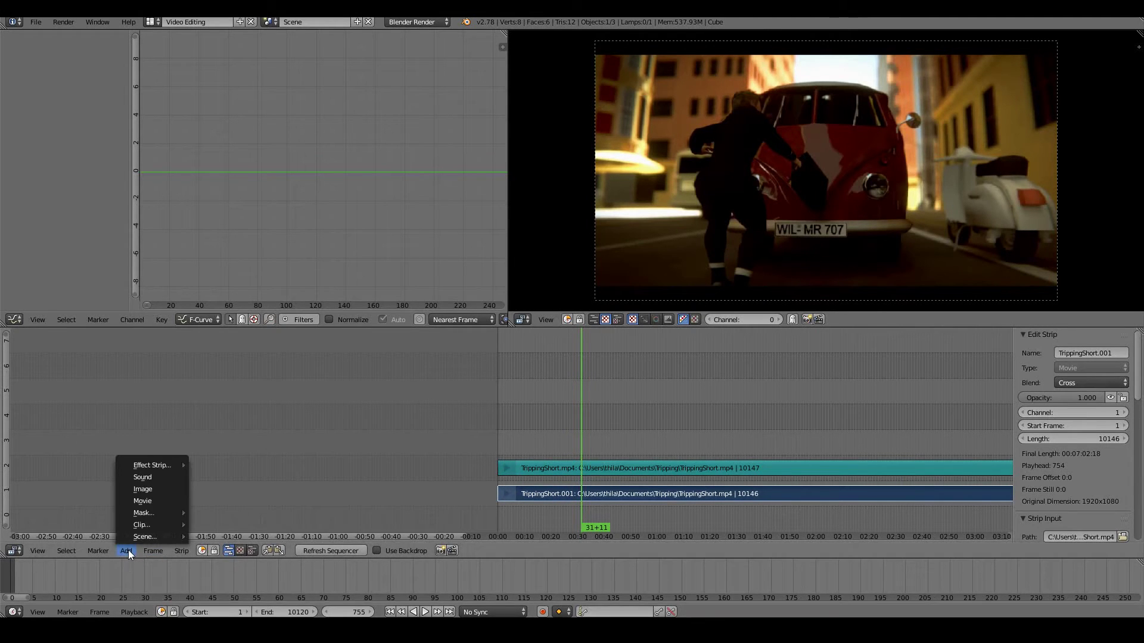
Add a.wma as a 183-frame sound strip on channel 3 starting at frame 755.
left_click(135, 477)
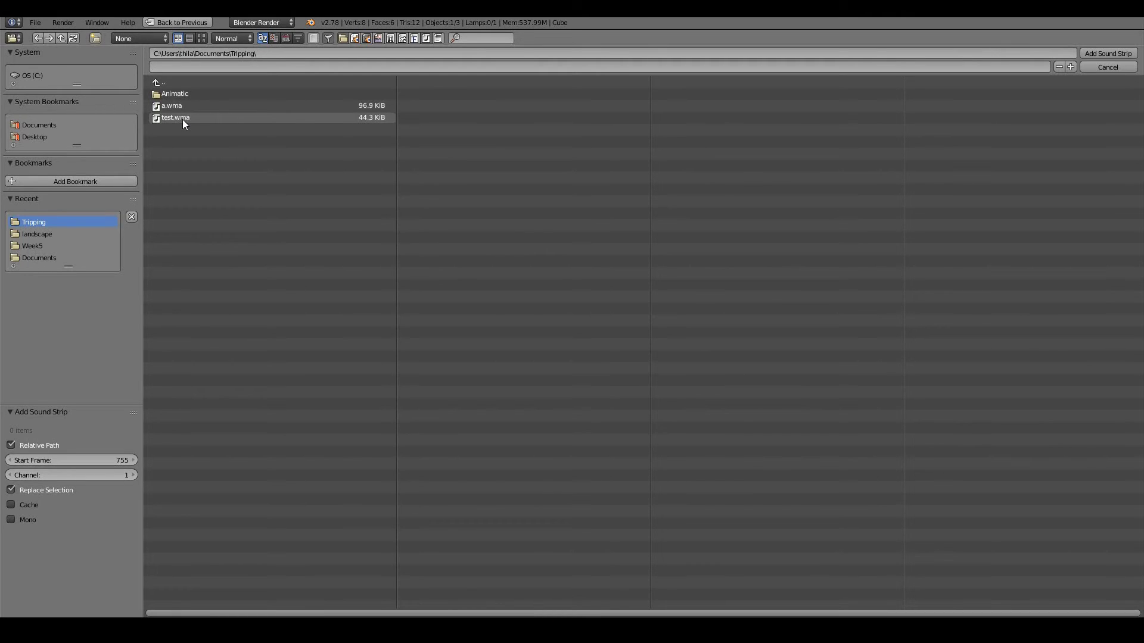
double_click(169, 107)
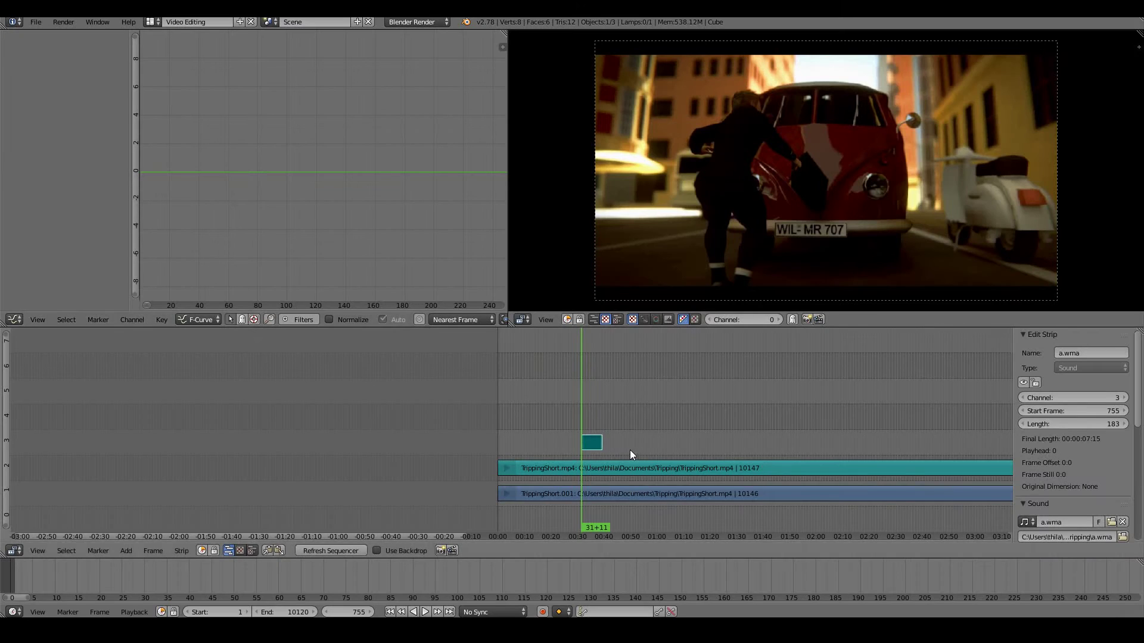
scroll(629, 450, "up", 2)
left_click(638, 420)
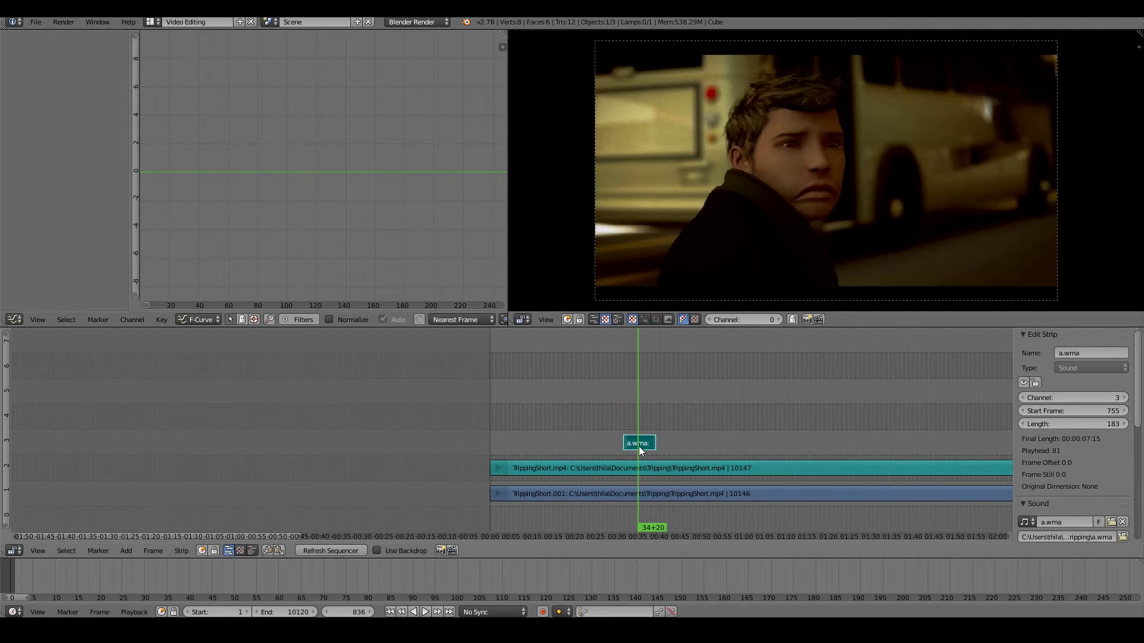
left_click(680, 428)
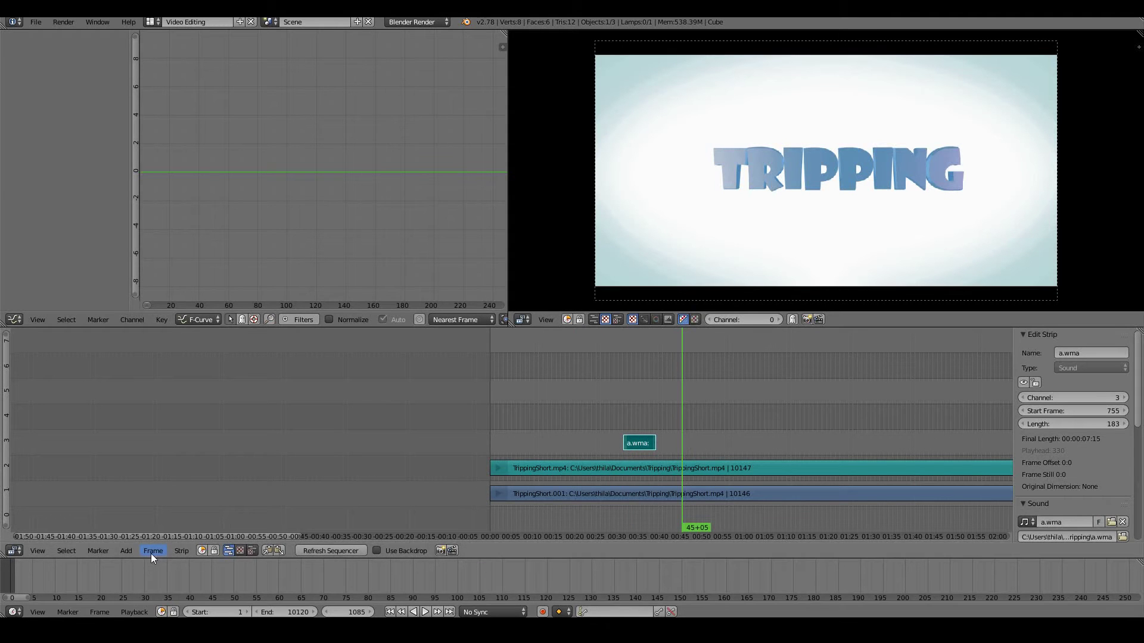
Add teaser2.jpg as a 26-frame image strip on channel 3 at frame 1085.
left_click(126, 551)
left_click(145, 488)
left_click(201, 273)
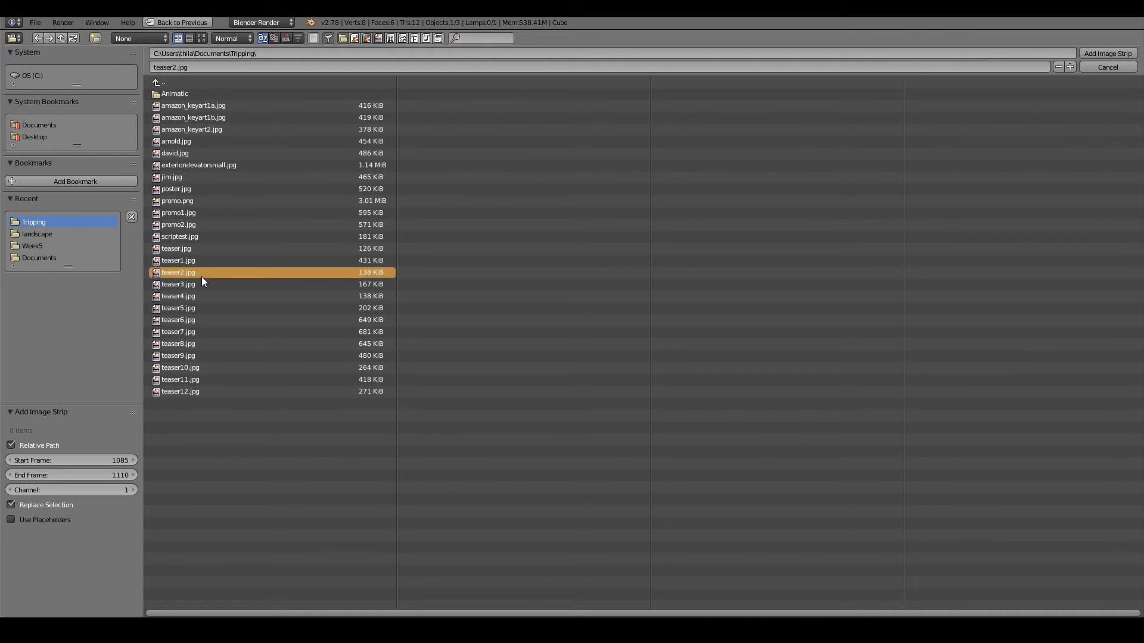
double_click(201, 274)
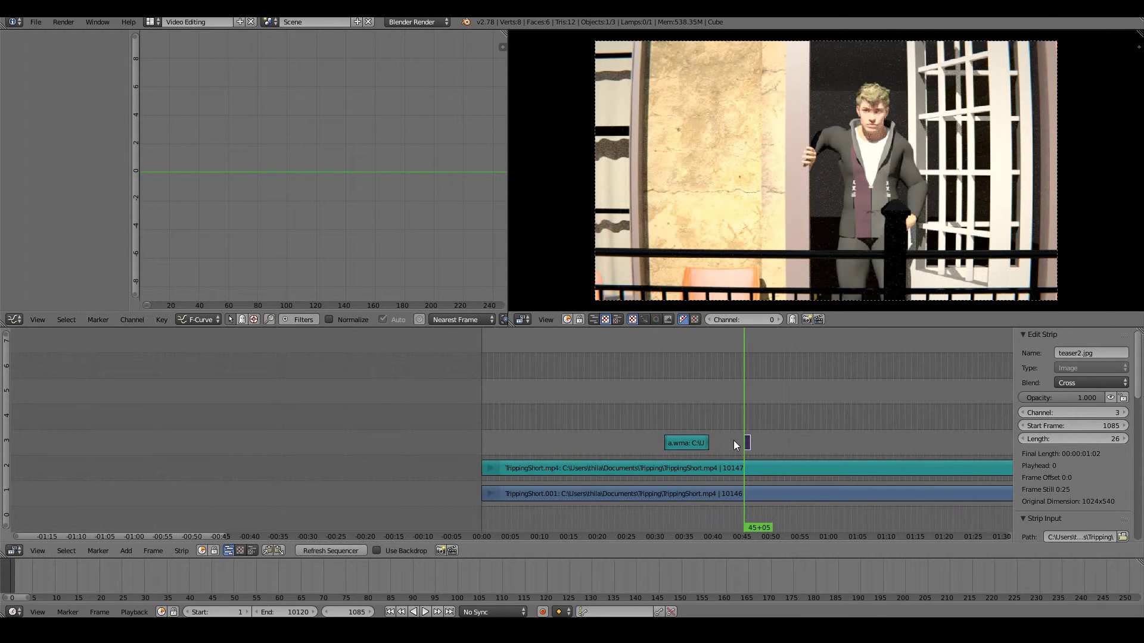
scroll(720, 391, "down", 3)
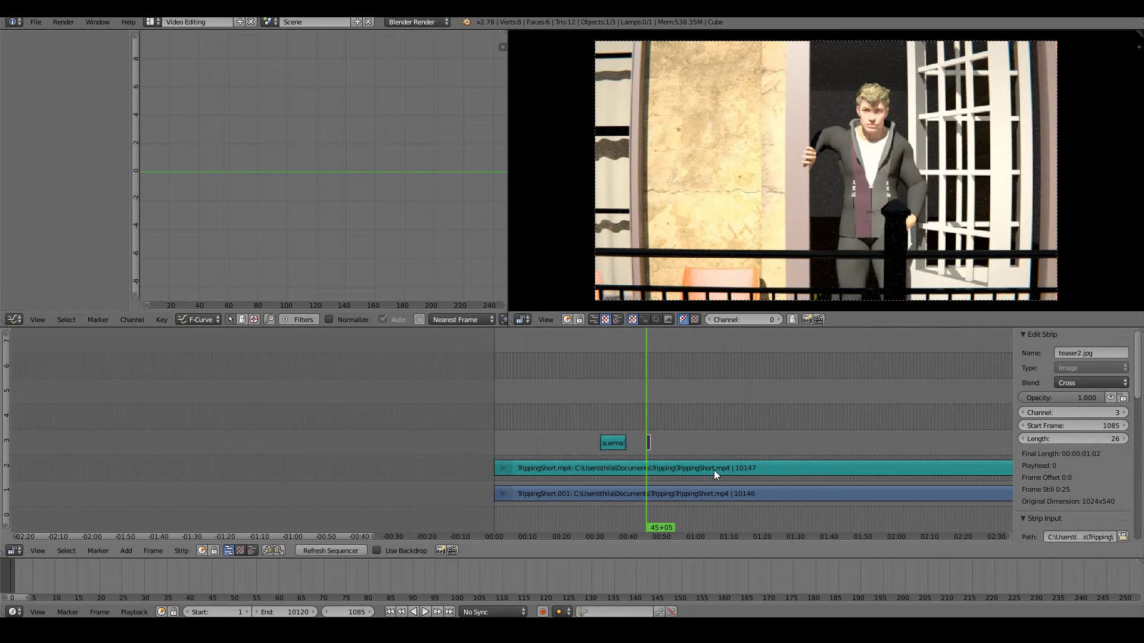
Slide TrippingShort.001 on channel 1 so it starts at frame 139, then scrub to review.
middle_click_drag(779, 424, 391, 391)
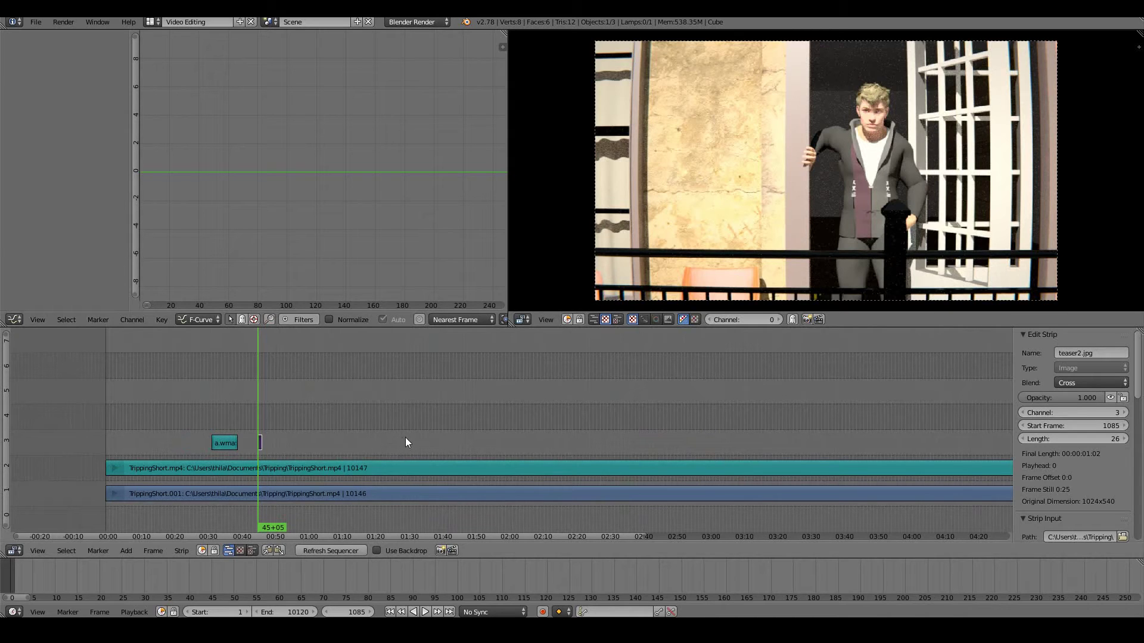
right_click(224, 442)
left_click(223, 443)
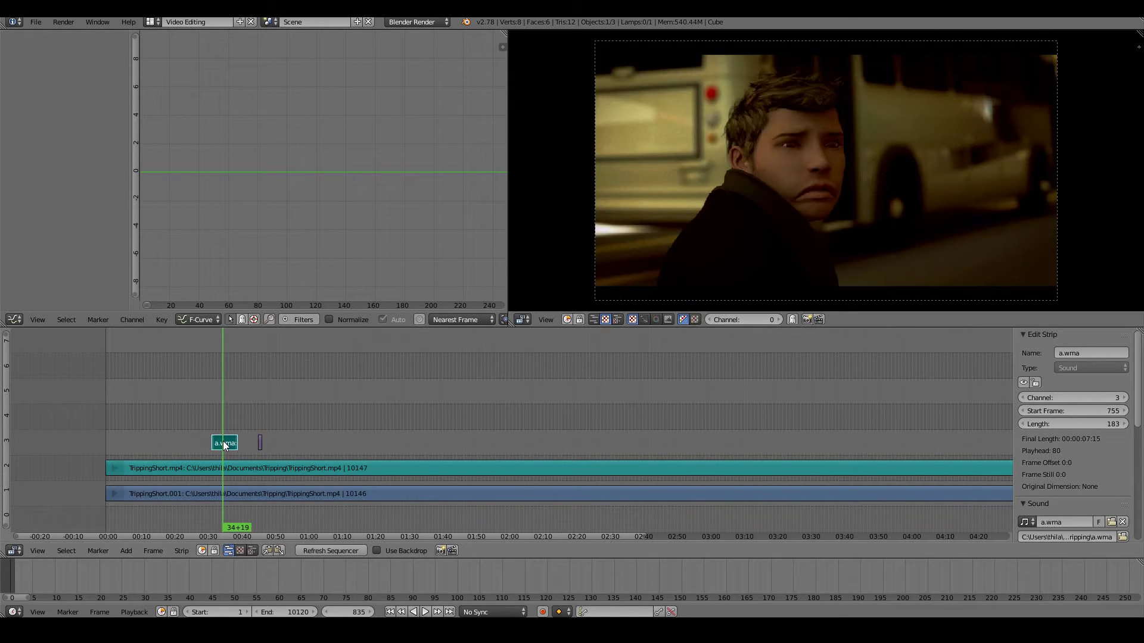
right_click(206, 493)
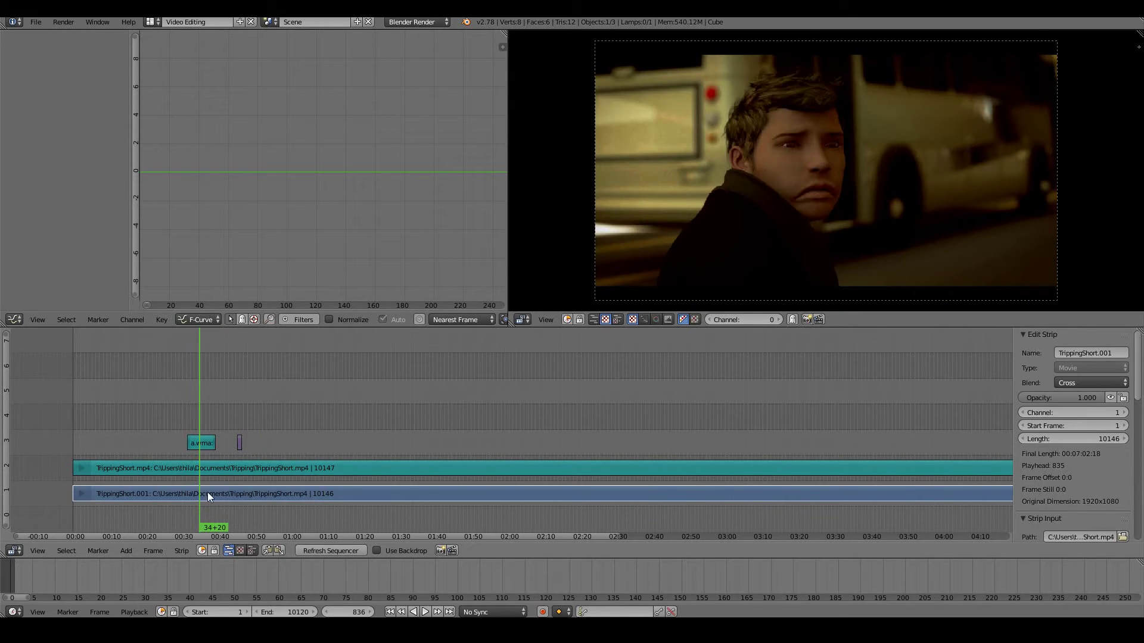
key("a")
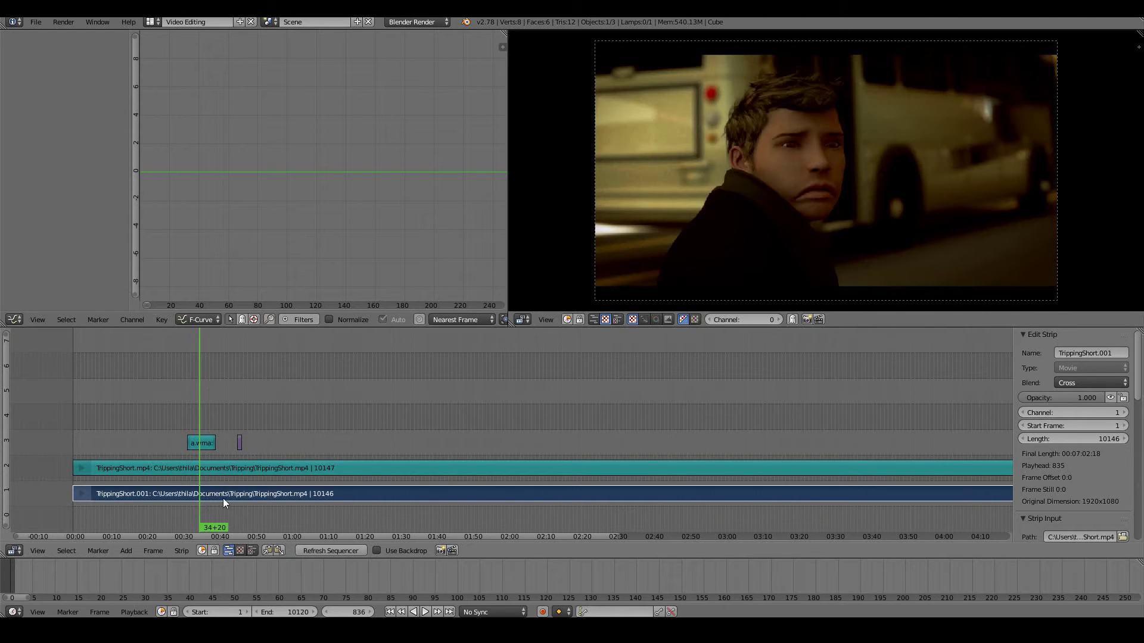
key("g")
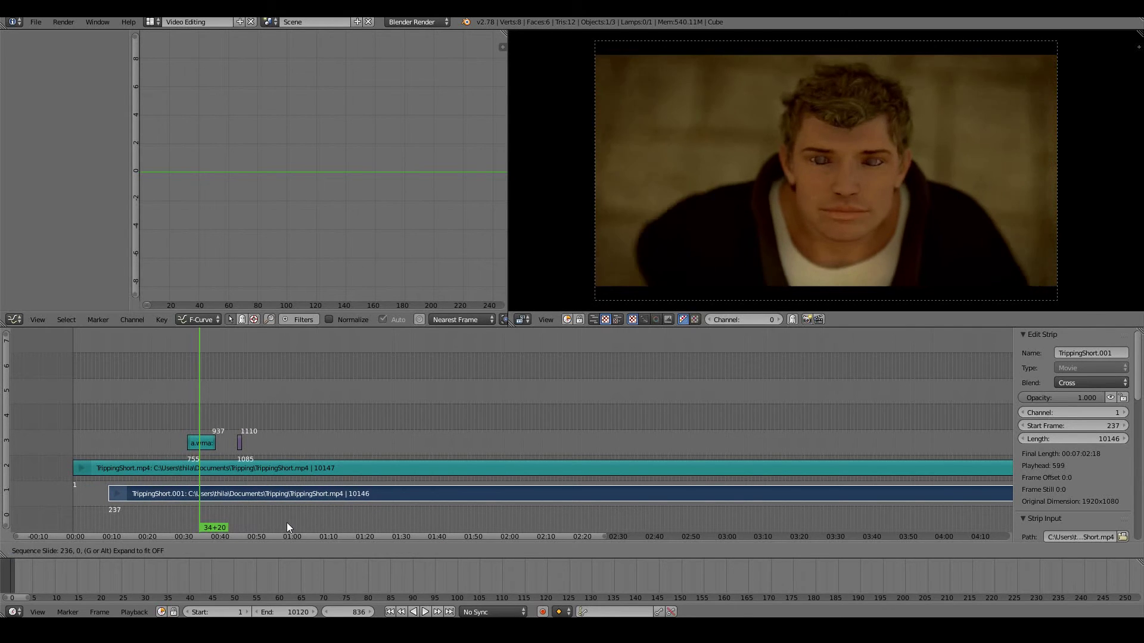
left_click(255, 528)
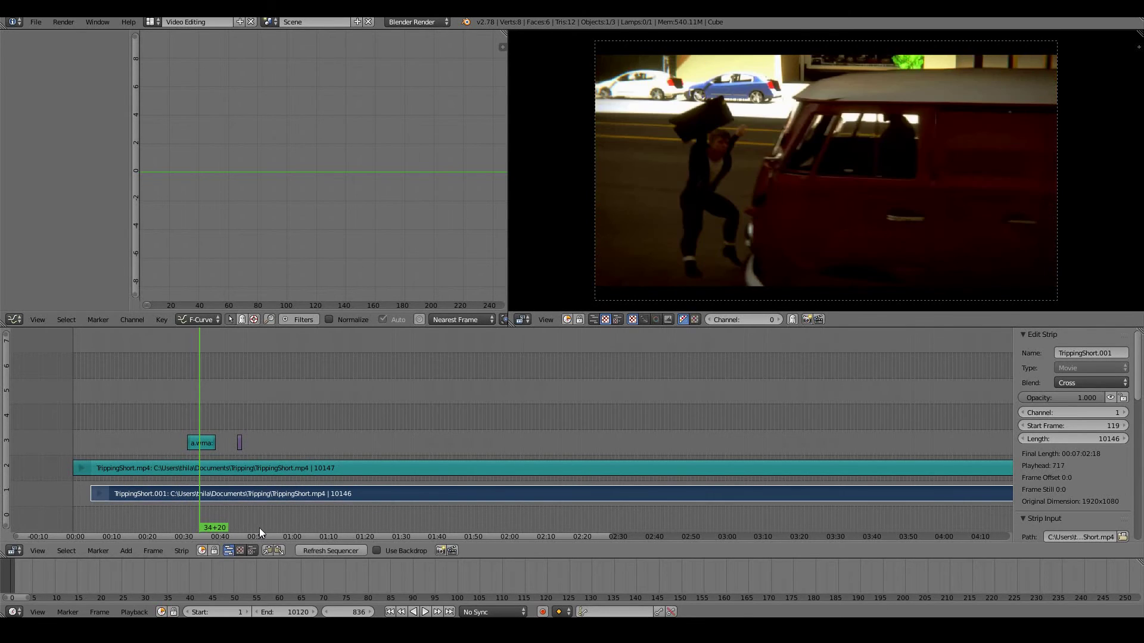
key("g")
left_click(262, 528)
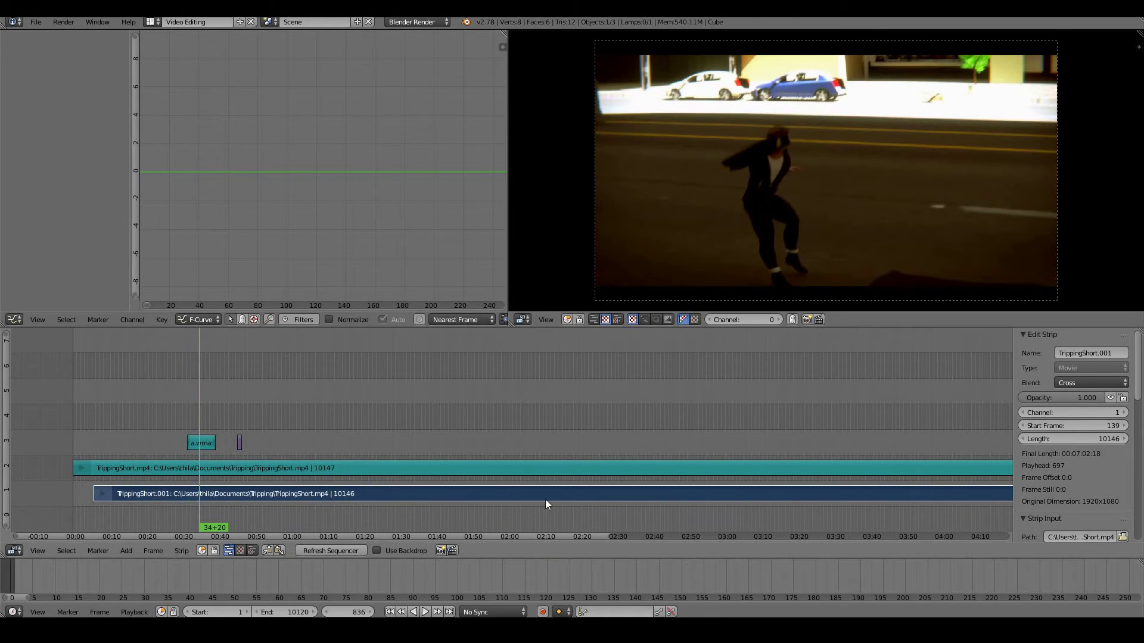
left_click_drag(103, 491, 158, 499)
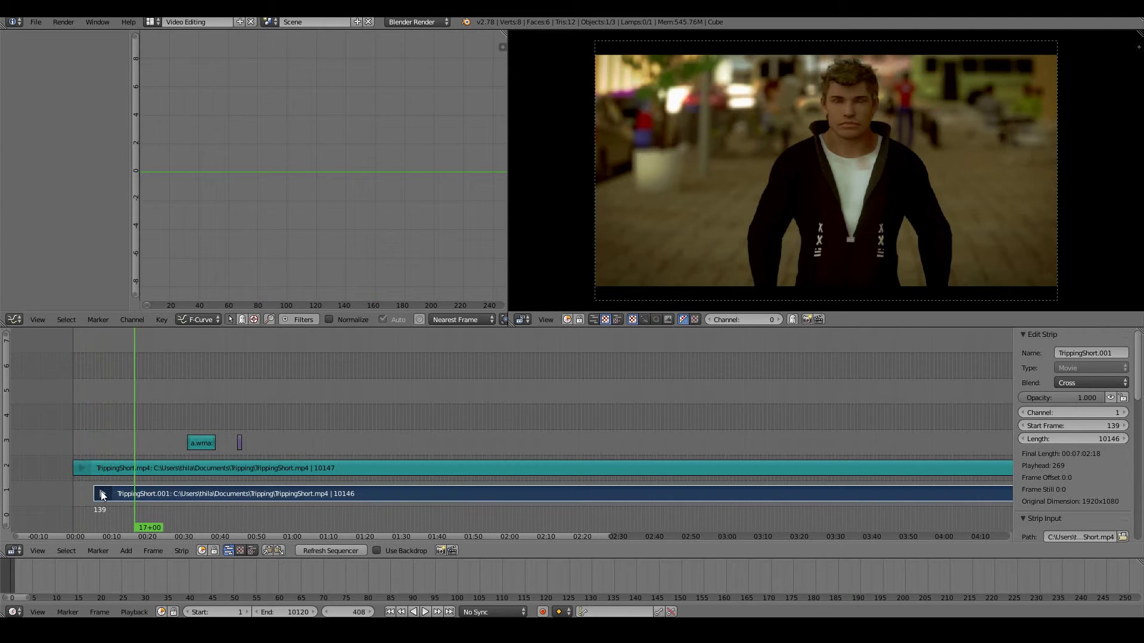
Pull TrippingShort.001's start edge back out to the footage's full length.
key("g")
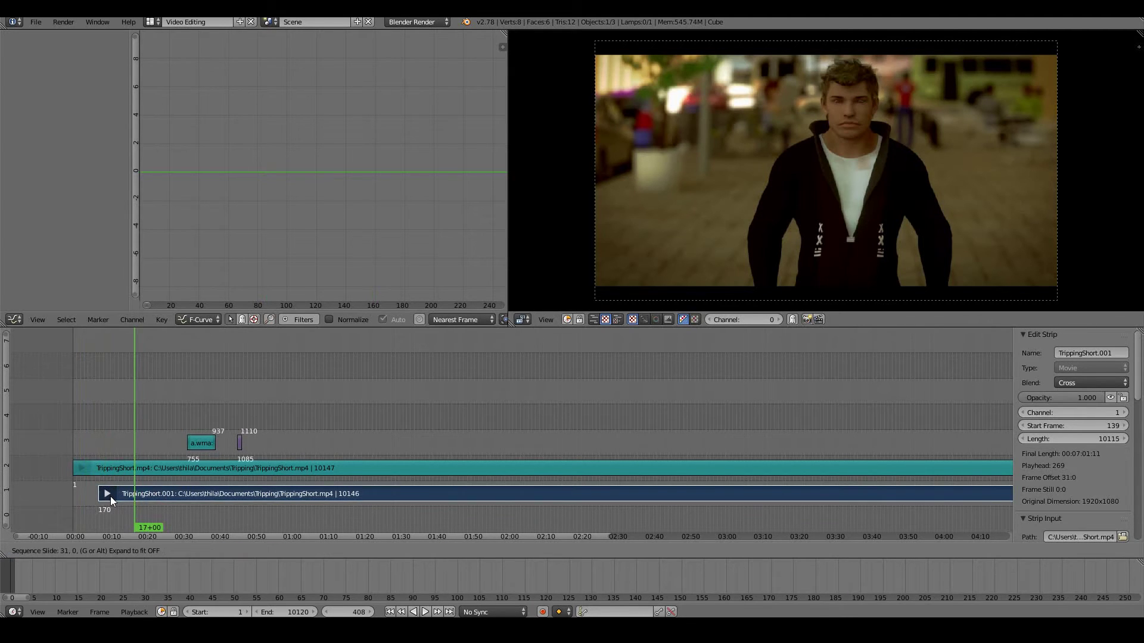
key("Escape")
scroll(149, 499, "down", 5)
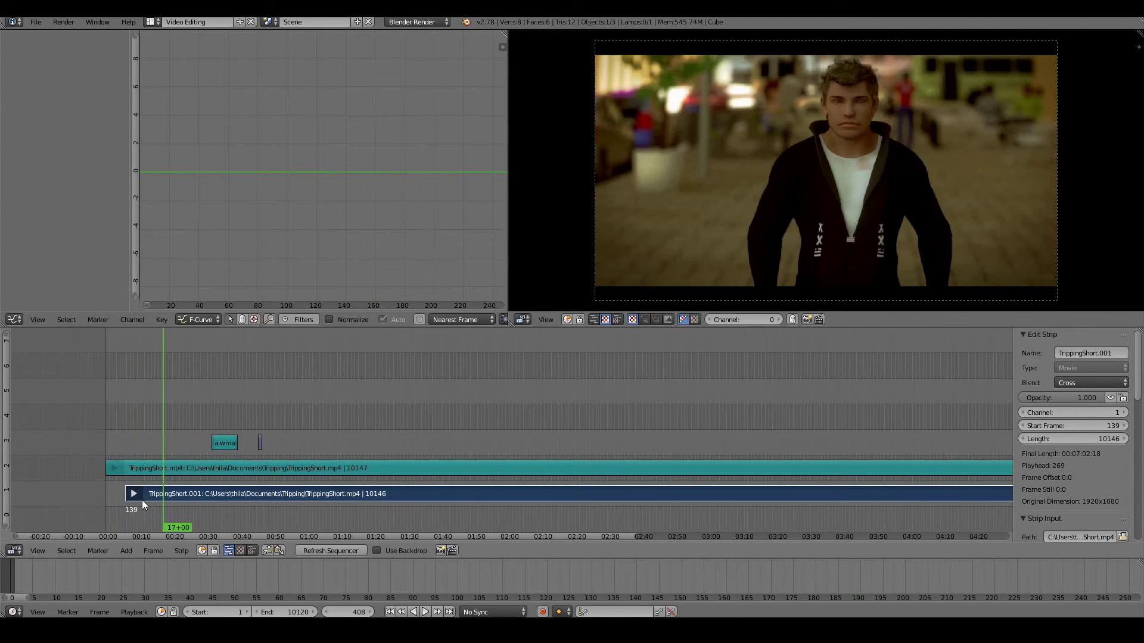
scroll(266, 497, "down", 4)
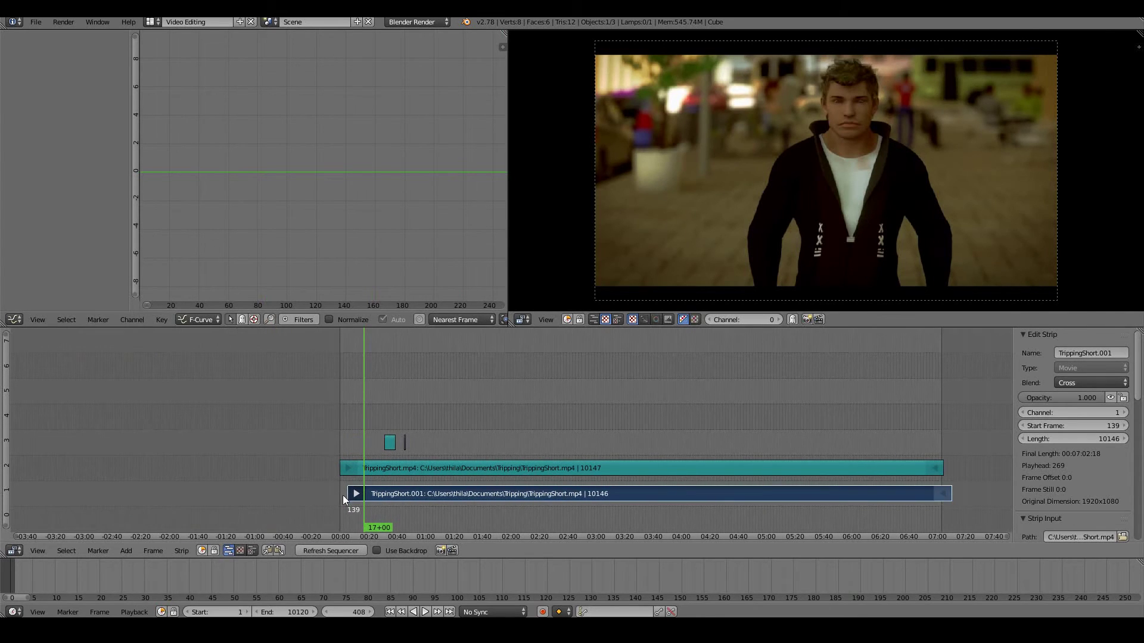
key("g")
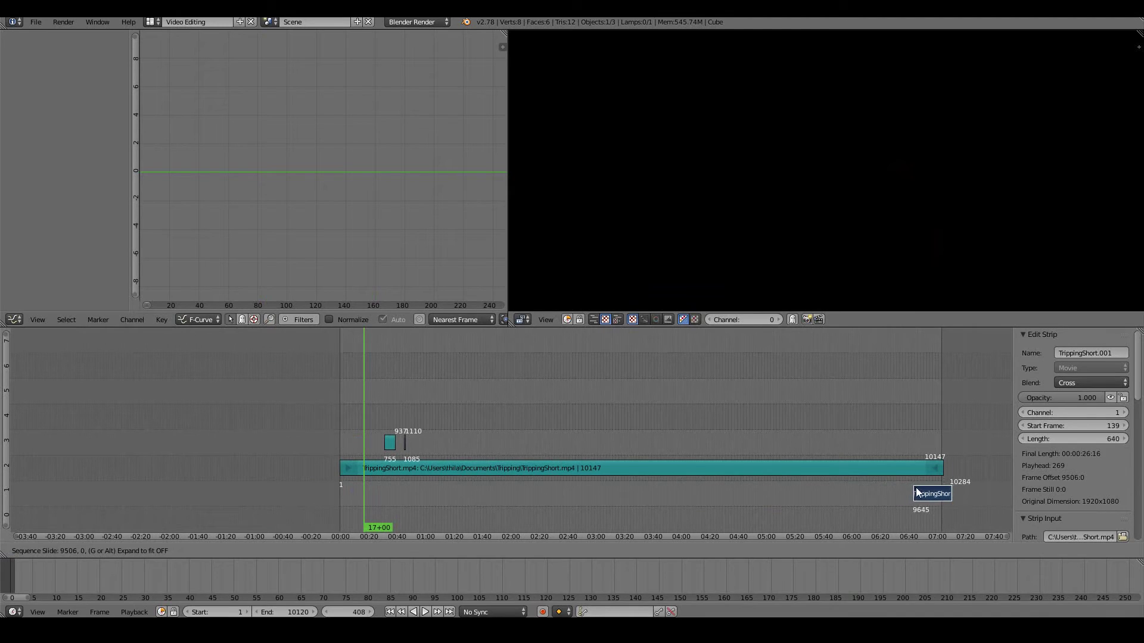
left_click(349, 518)
scroll(334, 512, "up", 4)
Trim TrippingShort.001's start edge to frame 258 and play back the trimmed beginning.
key("g")
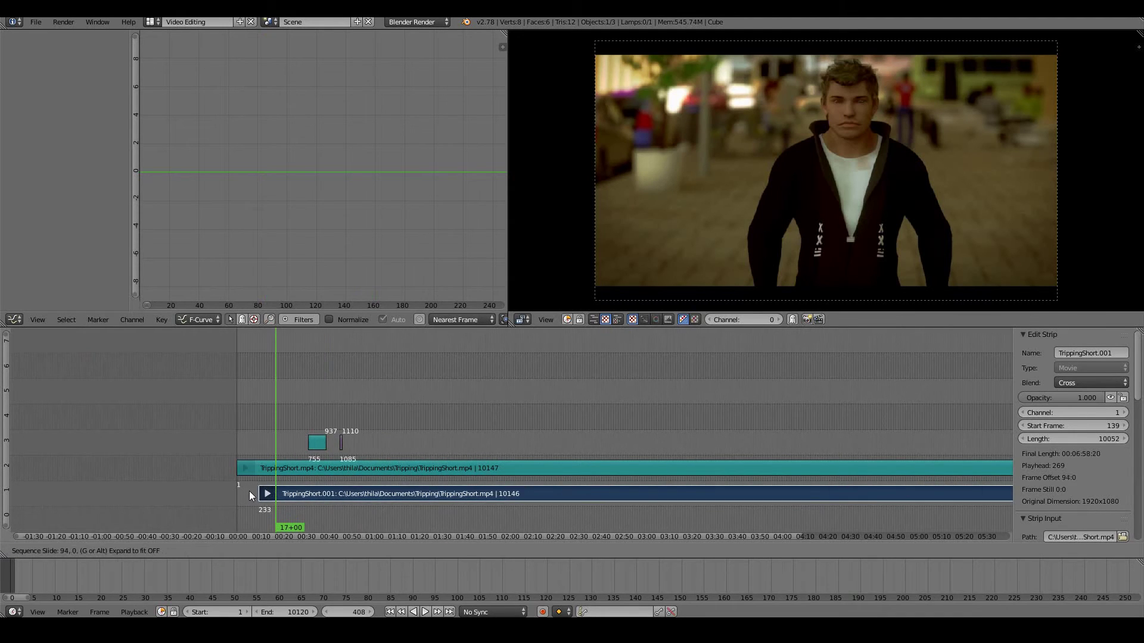
left_click(260, 491)
left_click(270, 489)
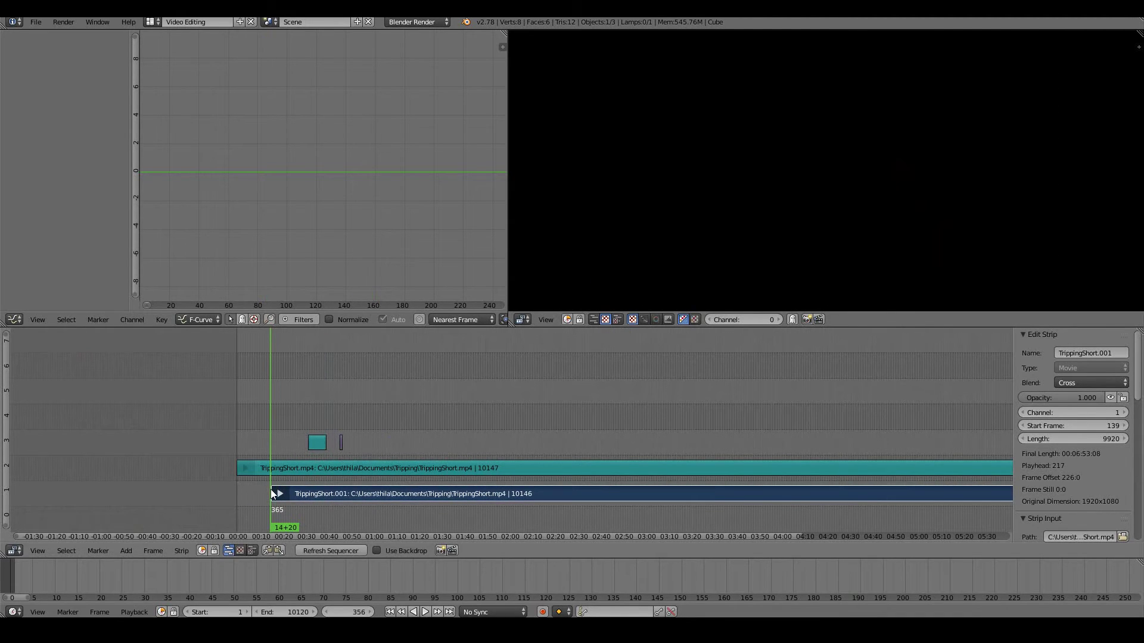
key("Escape")
key("g")
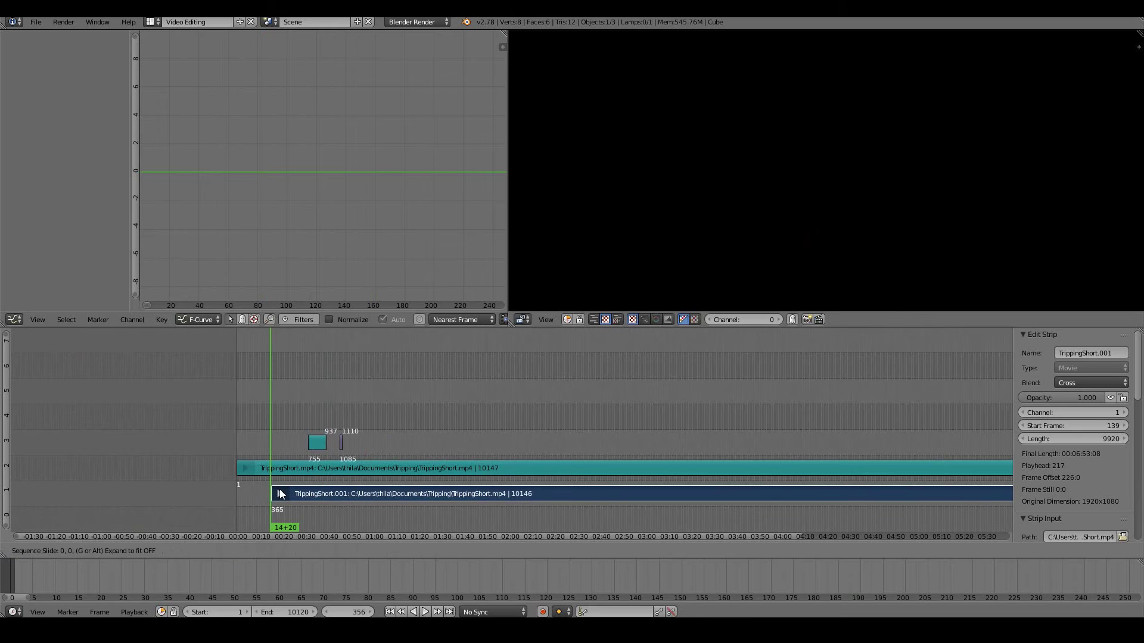
left_click(258, 491)
left_click(259, 491)
key("alt+a")
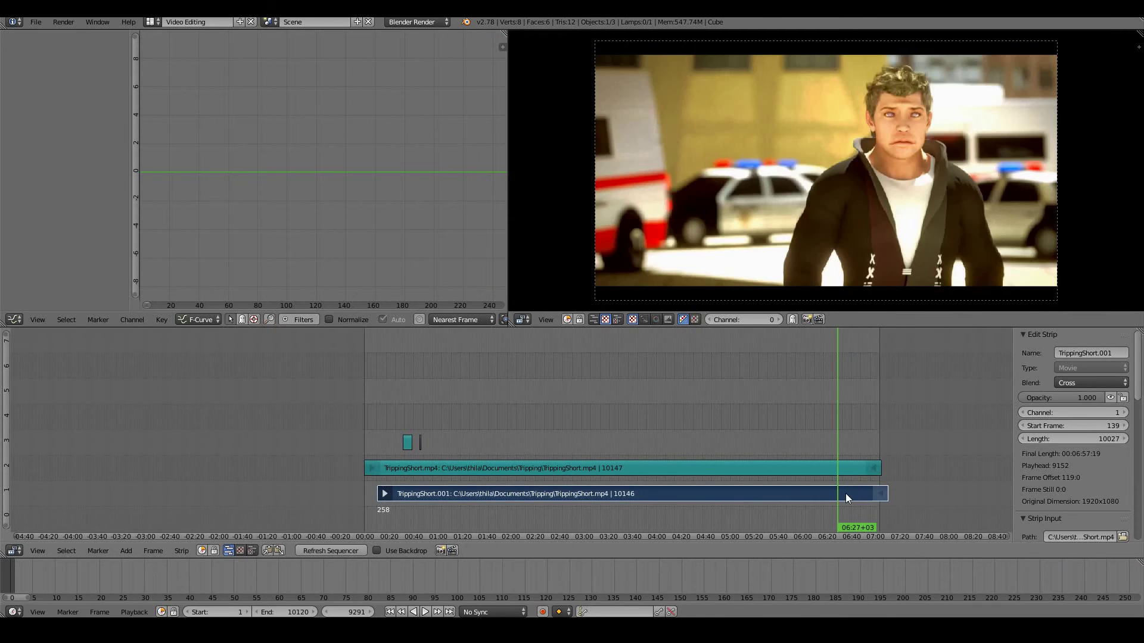
key("alt+a")
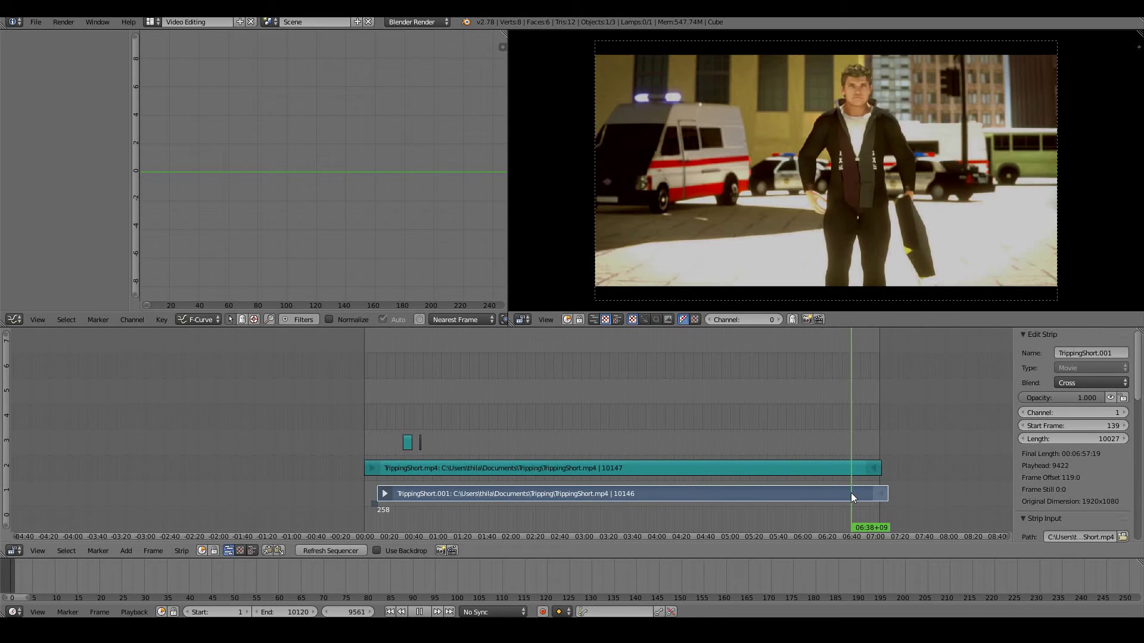
Trim TrippingShort.001's end edge back to frame 9558 and preview the new ending.
key("alt+a")
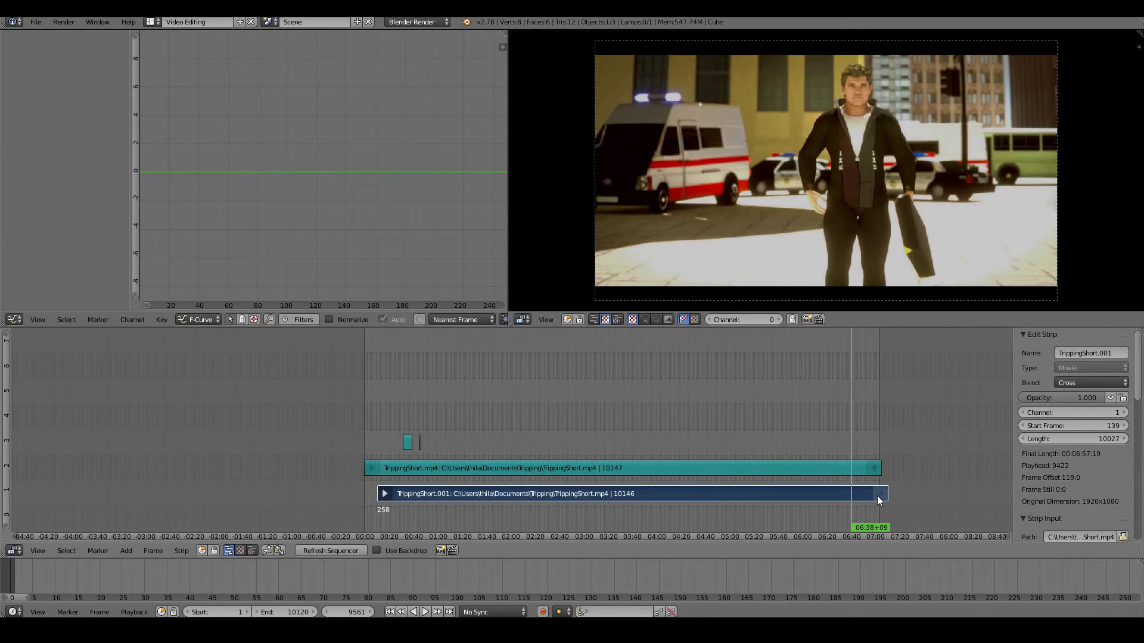
right_click(879, 496)
key("g")
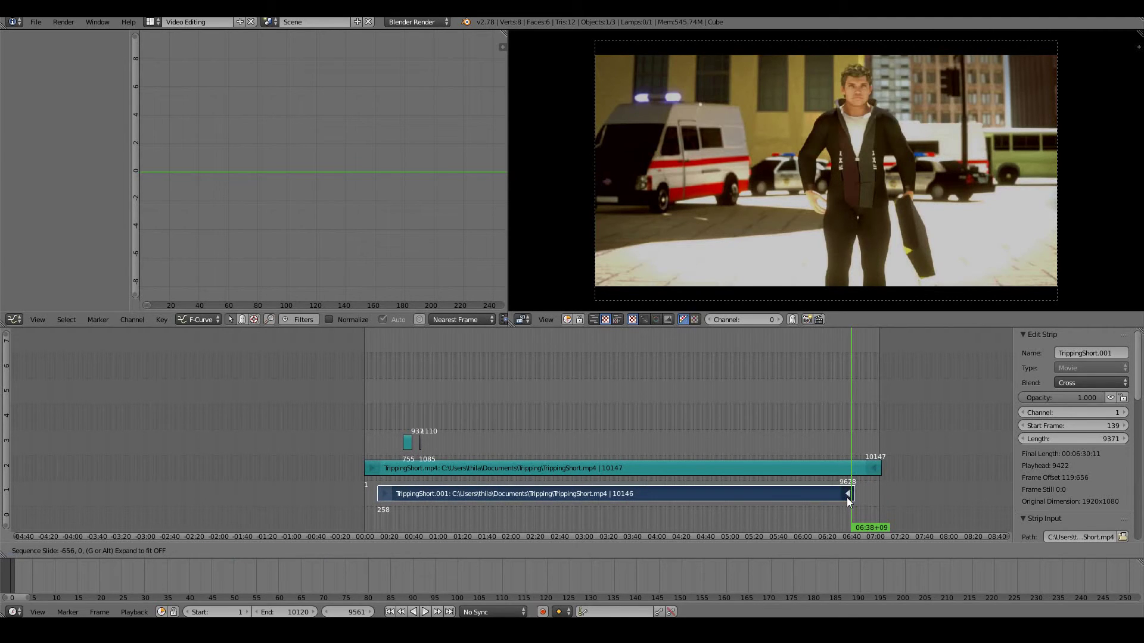
key("alt+a")
left_click(843, 498)
left_click(831, 467)
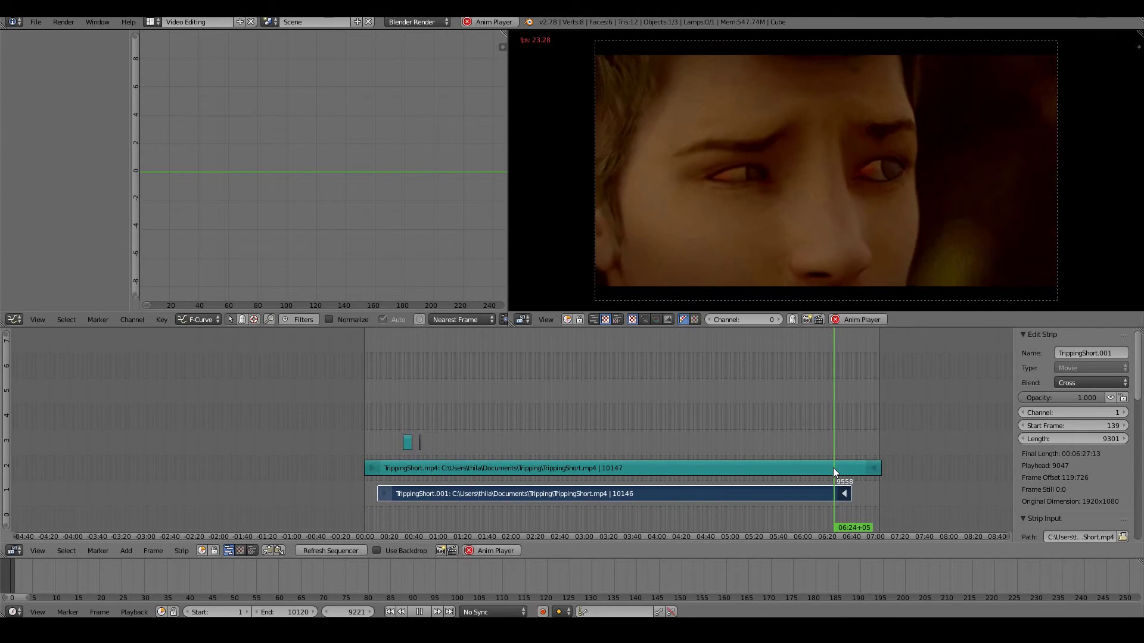
key("Escape")
Try moving the whole strip and its end again, cancelling to keep the end at 9558.
right_click(648, 493)
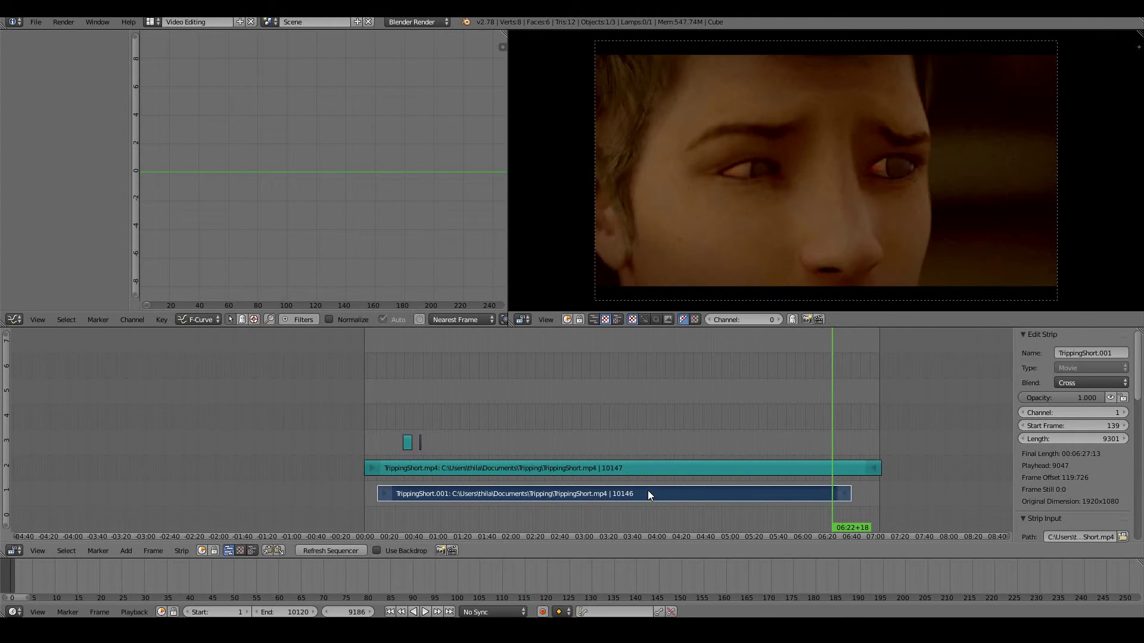
key("g")
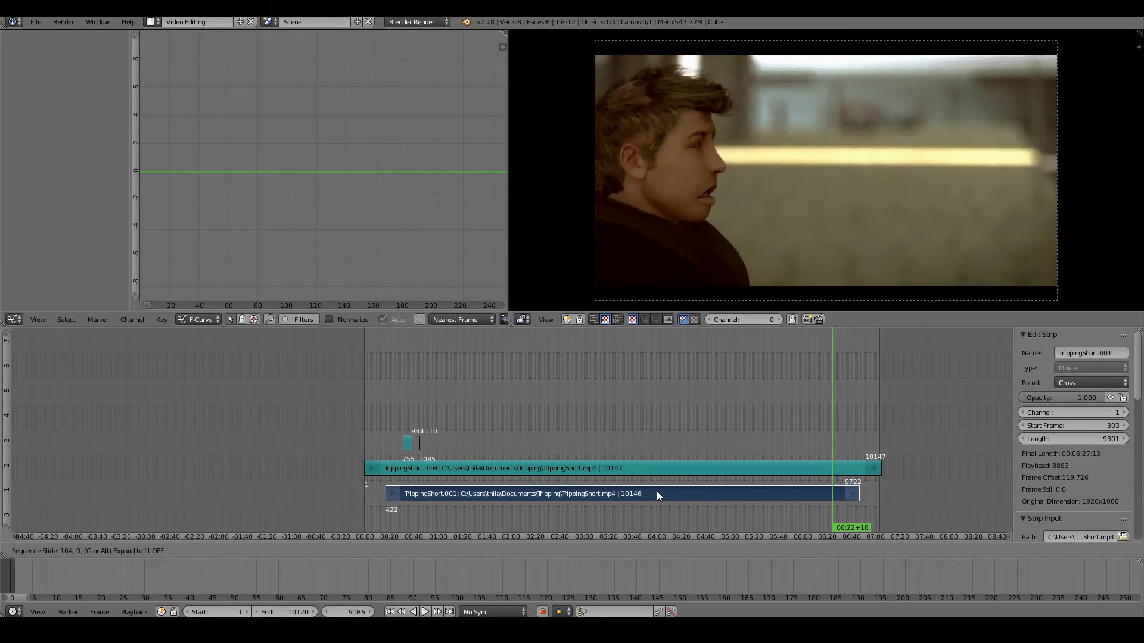
key("Escape")
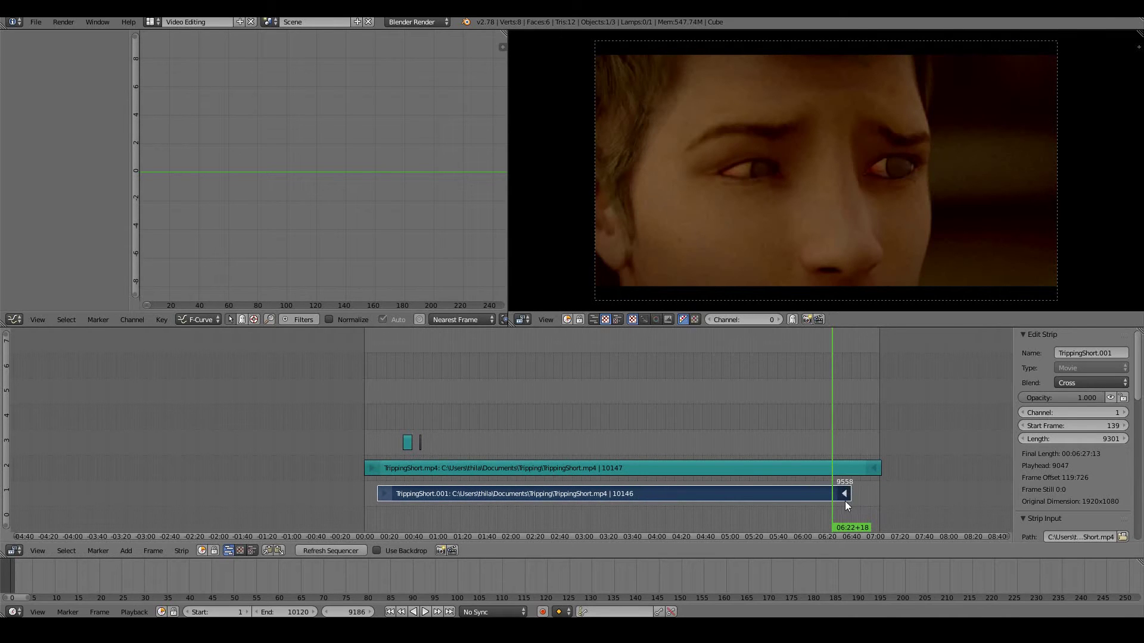
key("g")
key("Escape")
Cut TrippingShort.001 at frame 6504.
left_click(703, 498)
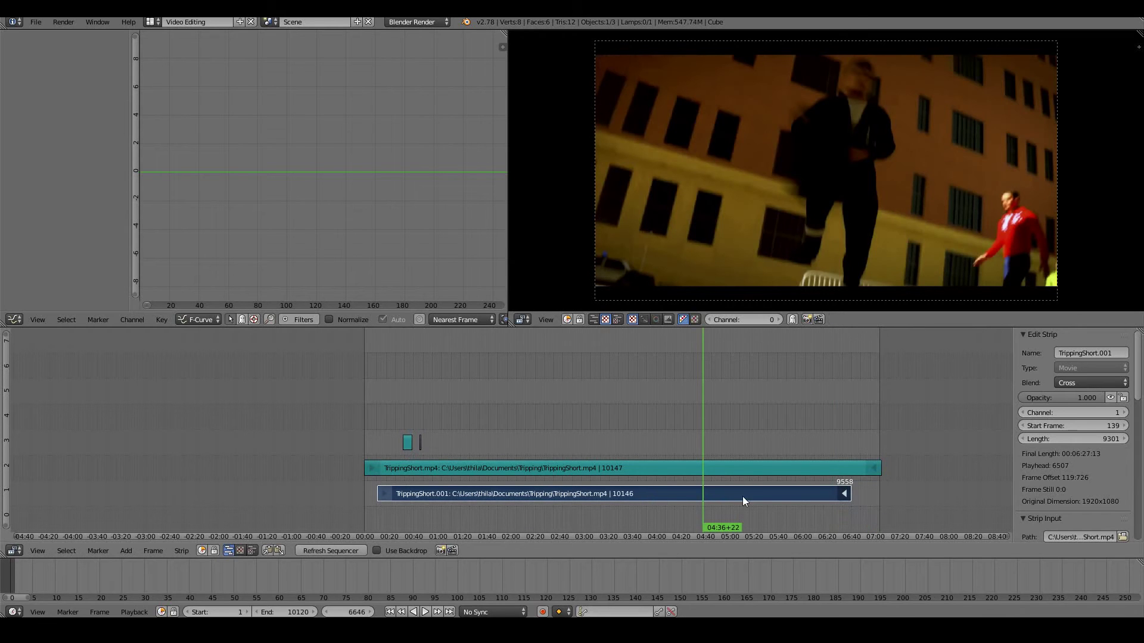
left_click(728, 495)
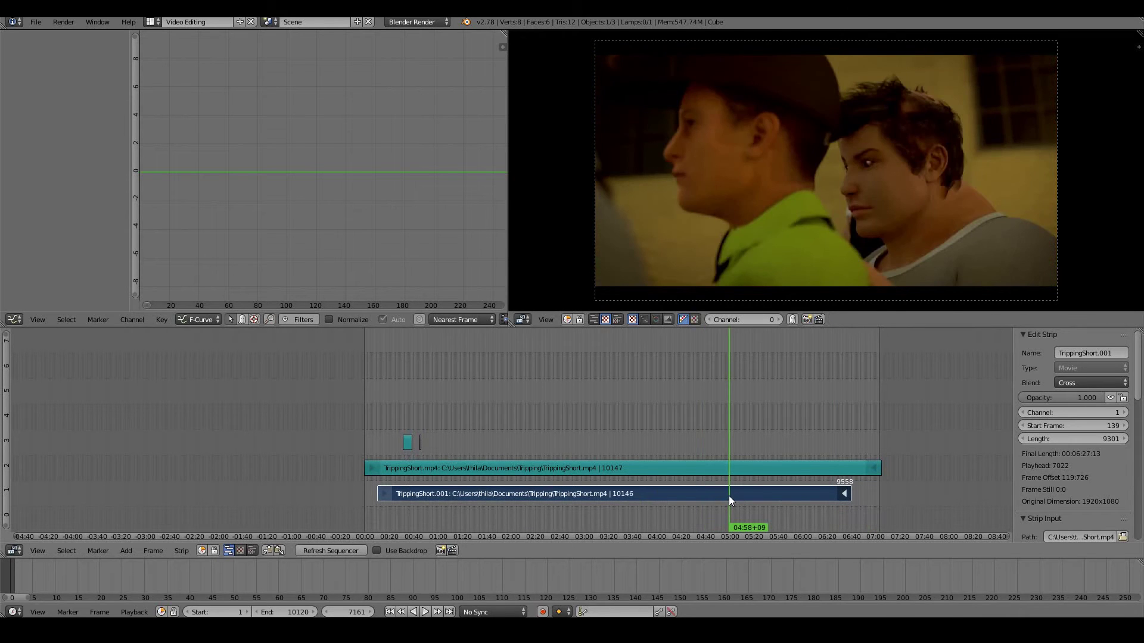
left_click(707, 497)
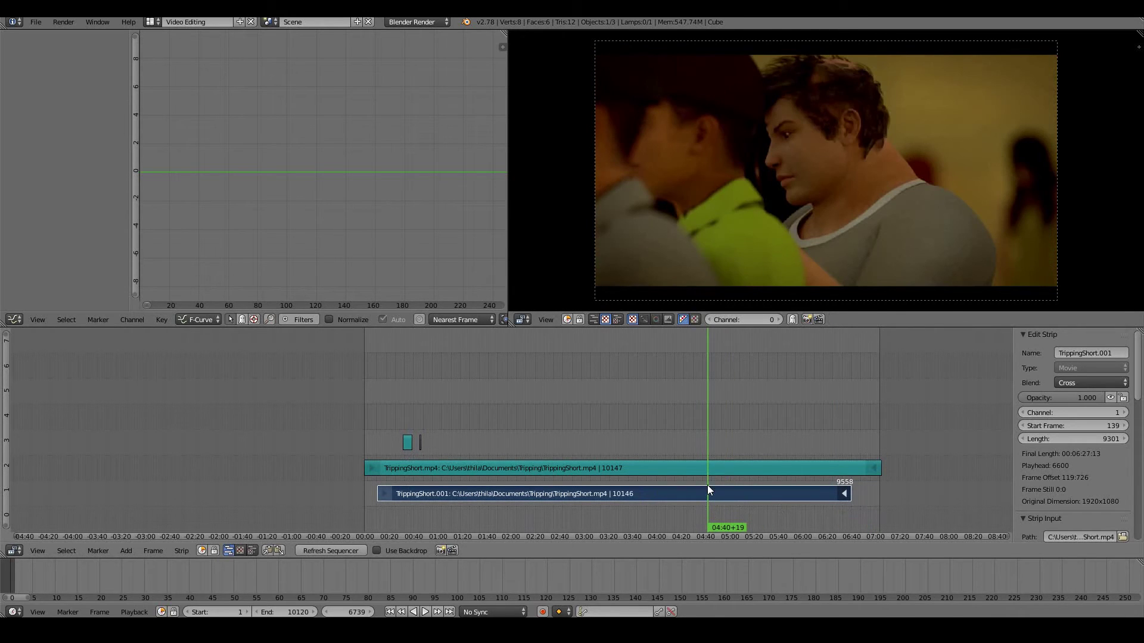
left_click_drag(702, 488, 696, 487)
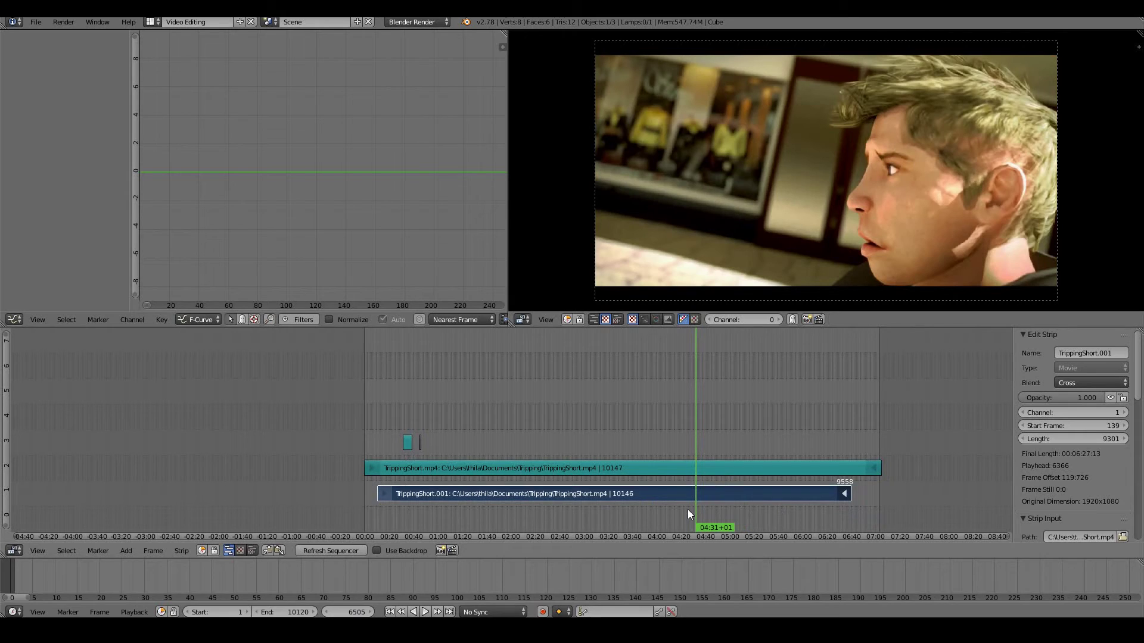
key("k")
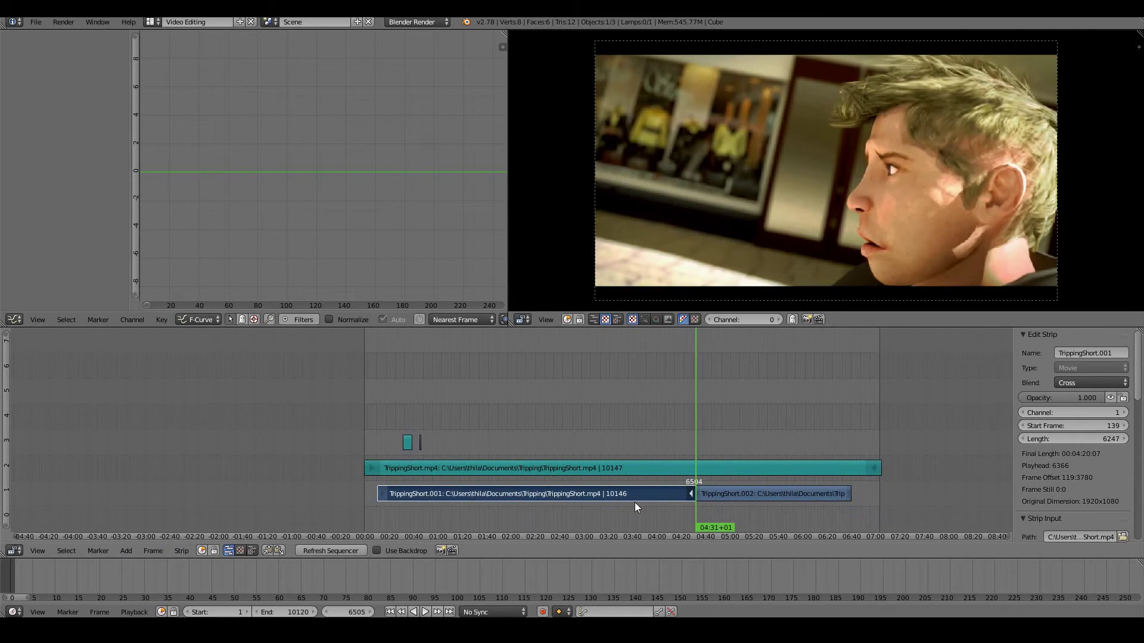
Soft-cut the strip at frame 5310 and select the new TrippingShort.003 piece.
left_click(635, 502)
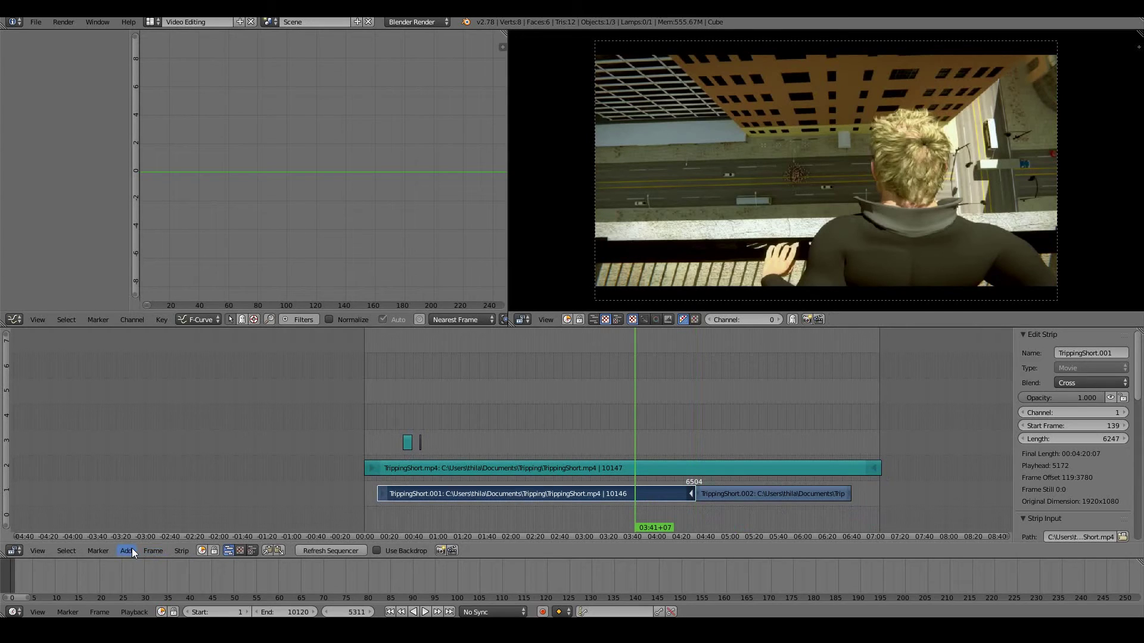
left_click(179, 551)
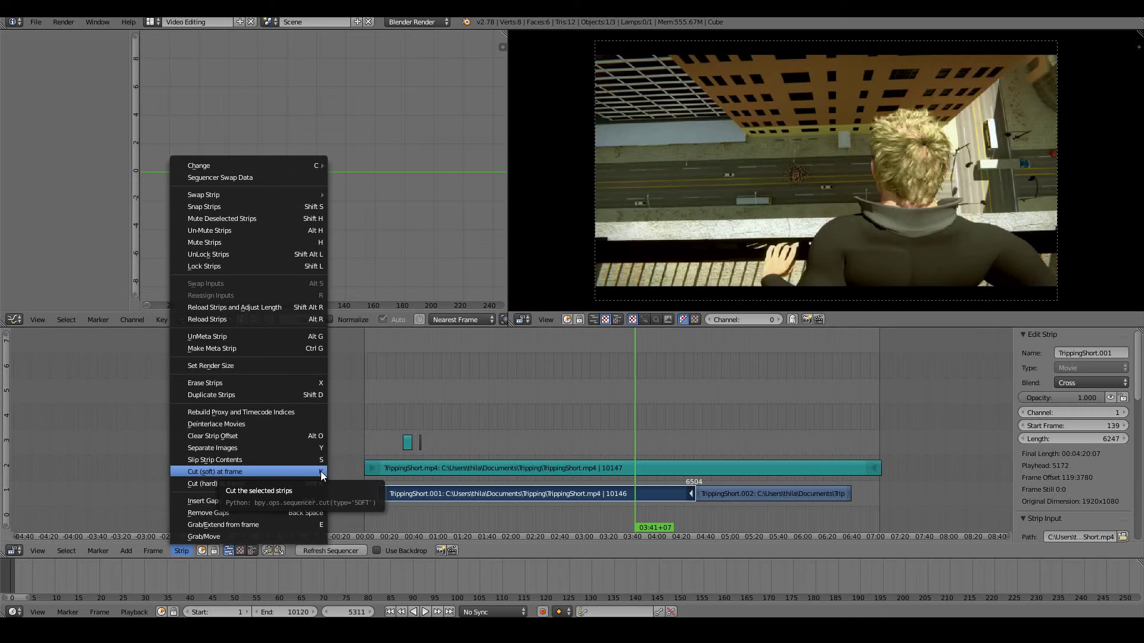
left_click(237, 470)
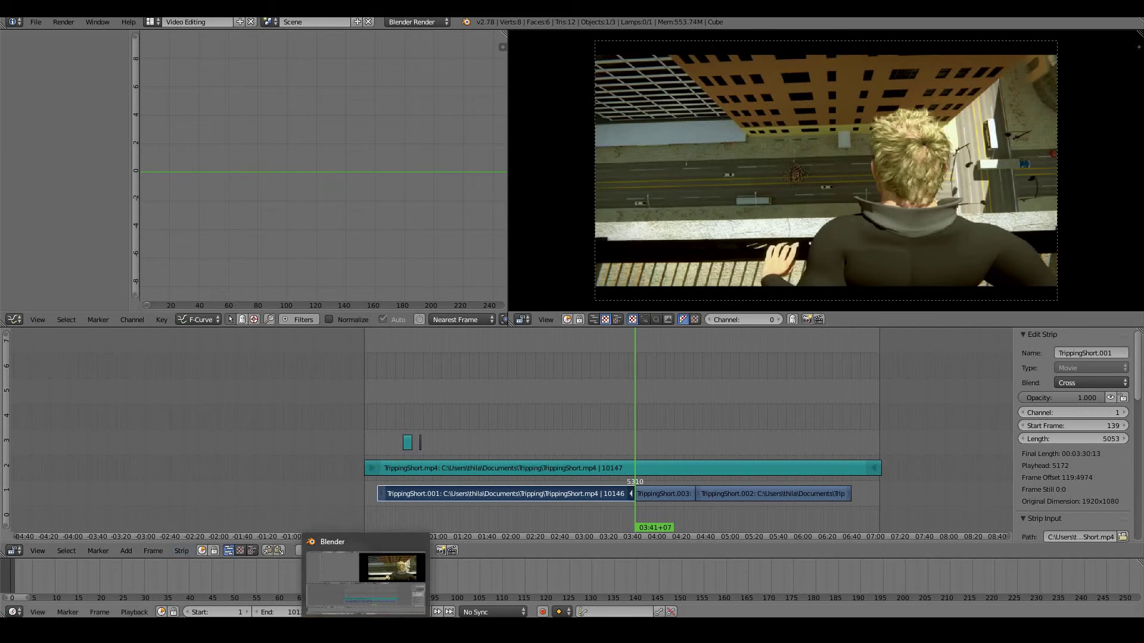
left_click(667, 494)
Lift TrippingShort.003 up onto channel 3 above the main strip.
right_click_drag(667, 493, 536, 441)
left_click(514, 476)
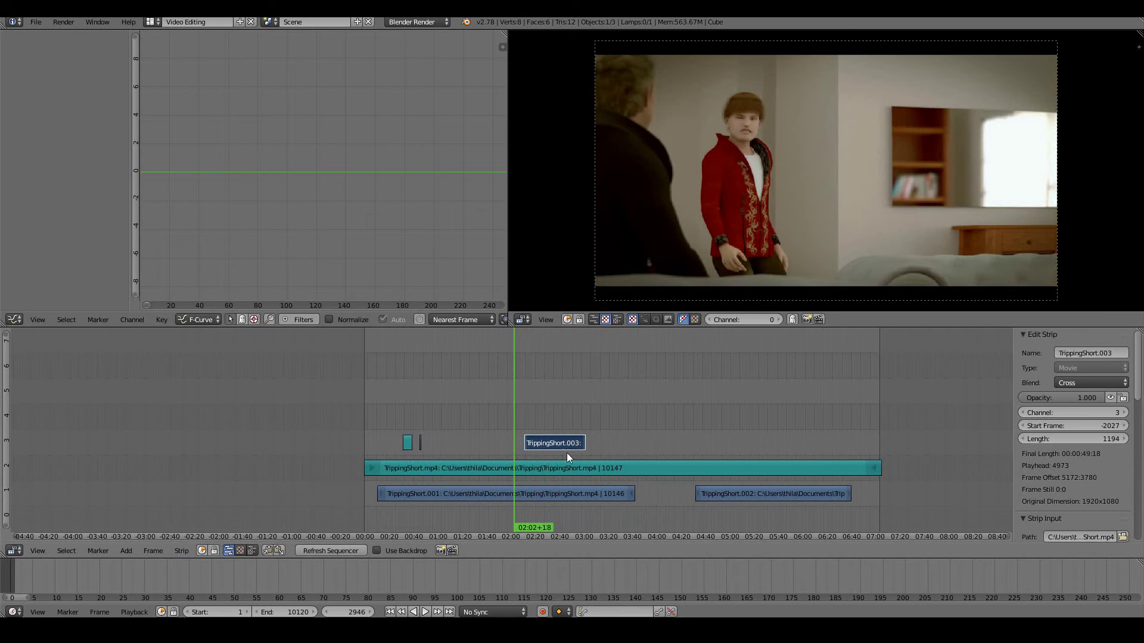
left_click(539, 427)
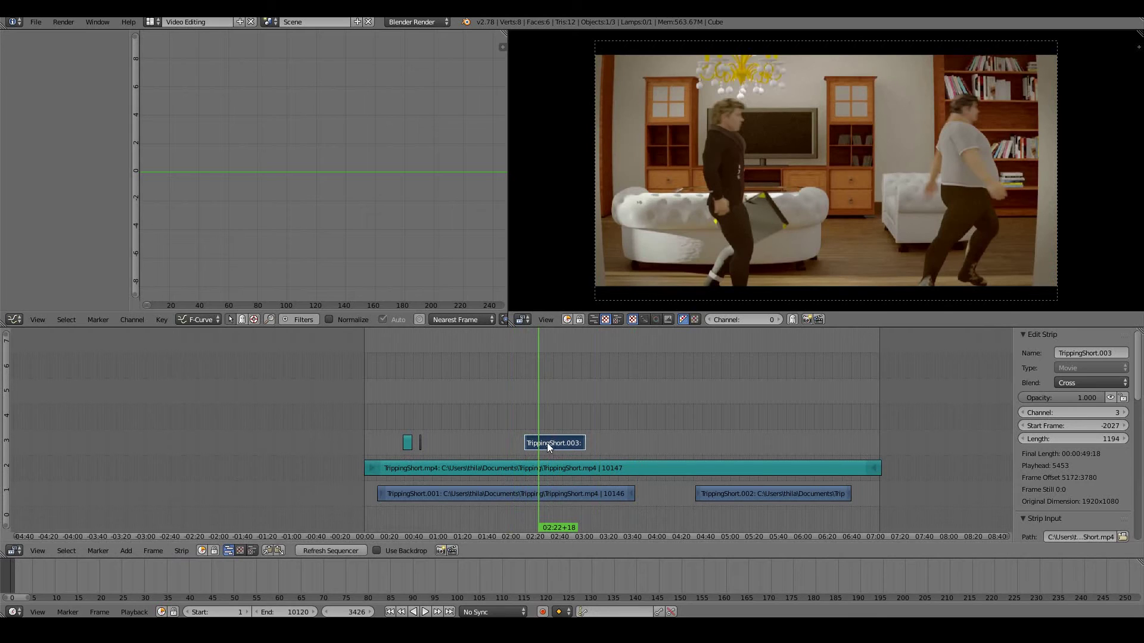
mouse_move(547, 442)
left_mouse_down()
mouse_move(613, 442)
mouse_move(535, 447)
left_mouse_up()
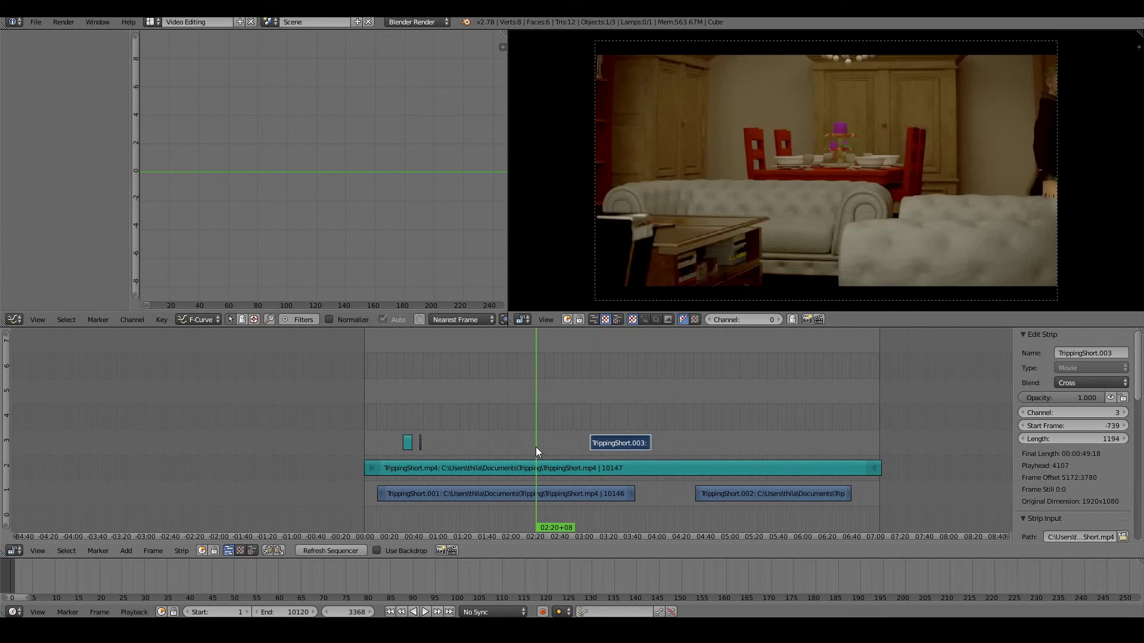
Preview the layered section, then slide TrippingShort.003 to span frames 3028–4221.
key("alt+a")
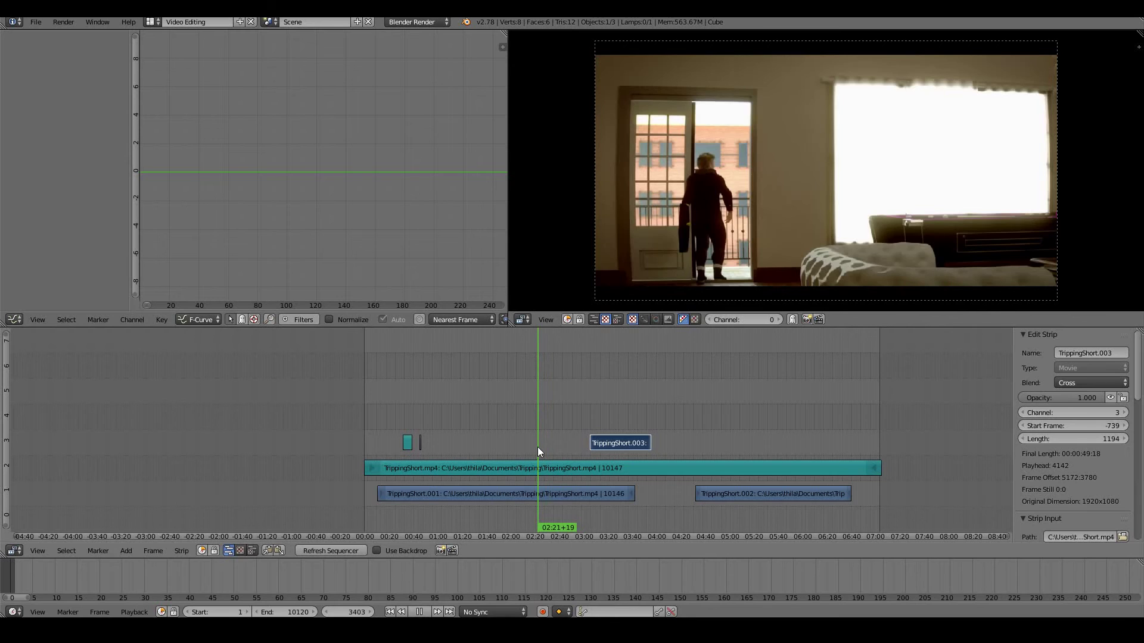
key("alt+a")
key("g")
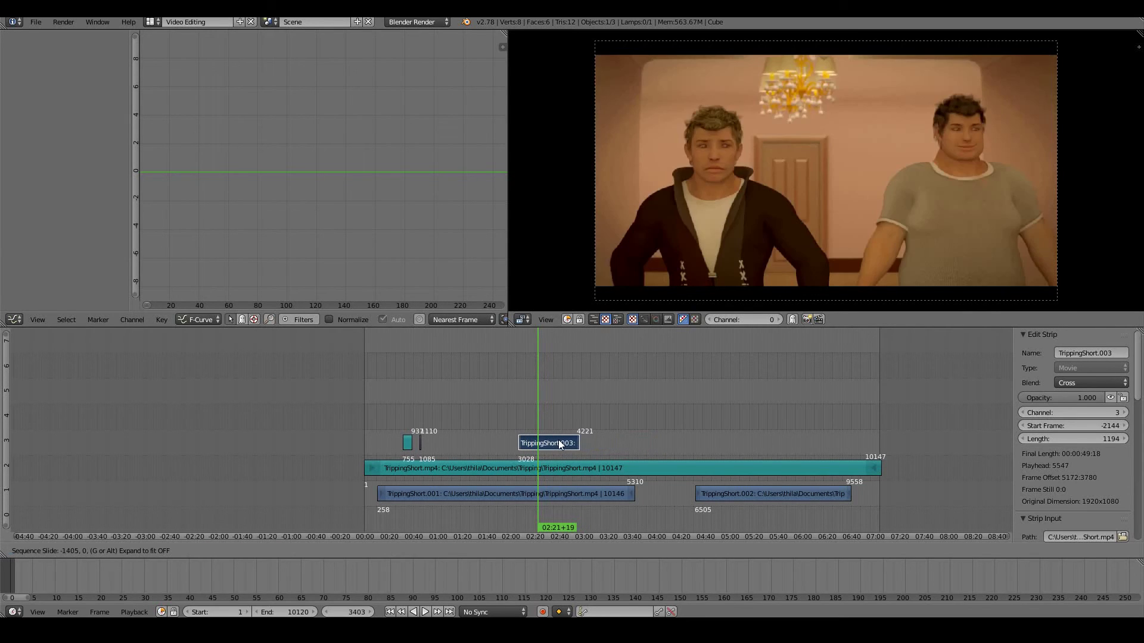
left_click(559, 440)
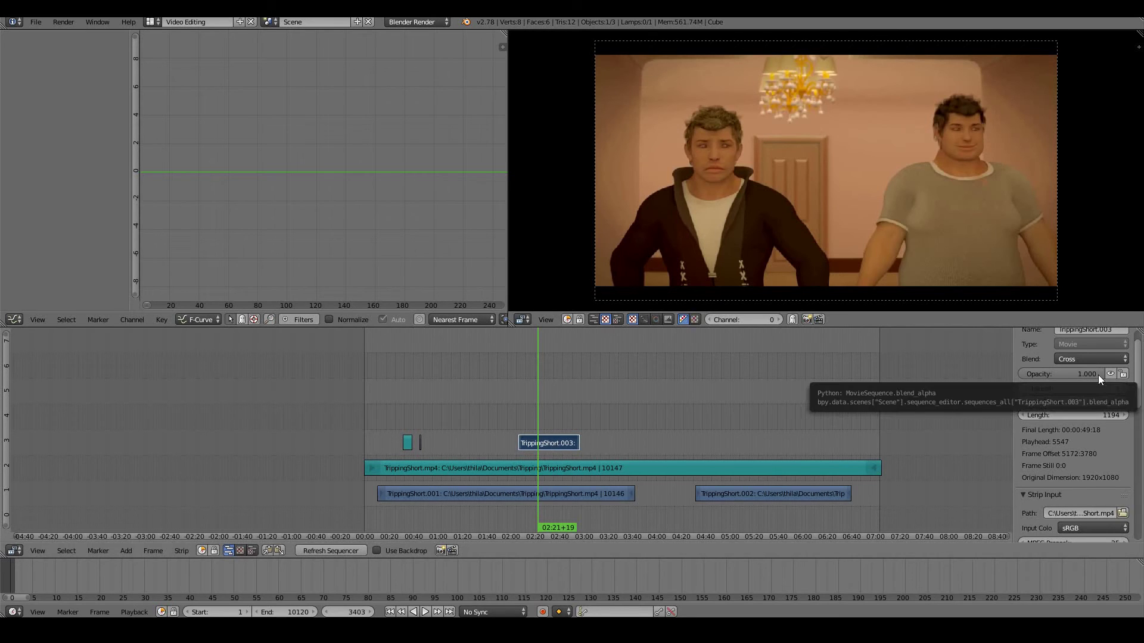
Try TrippingShort.003's opacity at 0.577, then turn off its blending into the preview.
left_click_drag(1095, 376, 1056, 379)
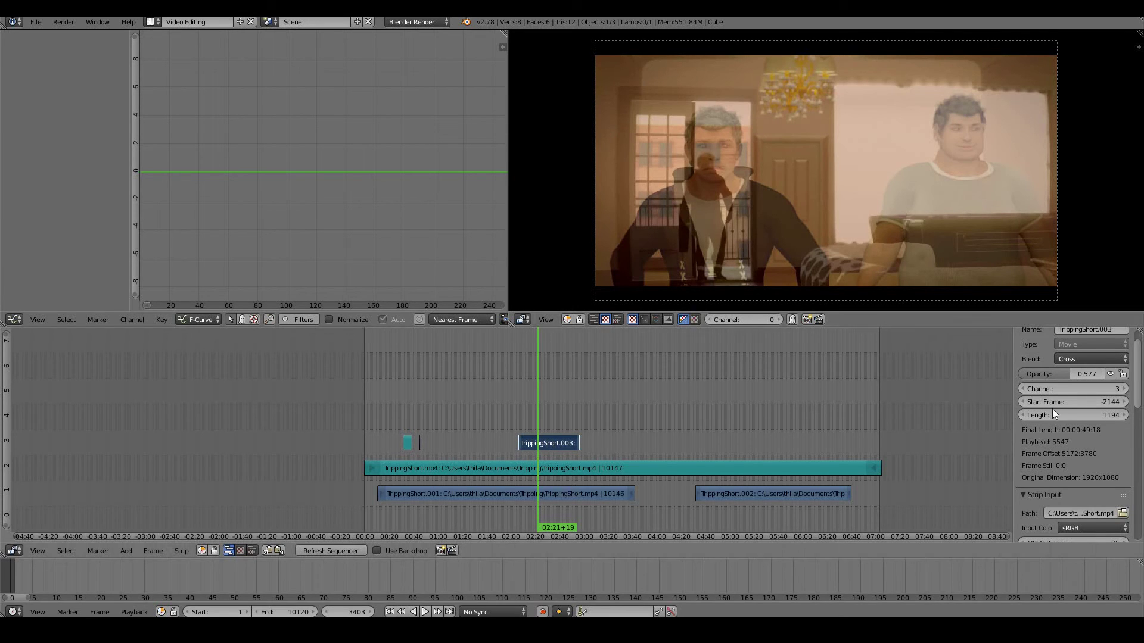
left_click(1110, 374)
scroll(1073, 509, "down", 10)
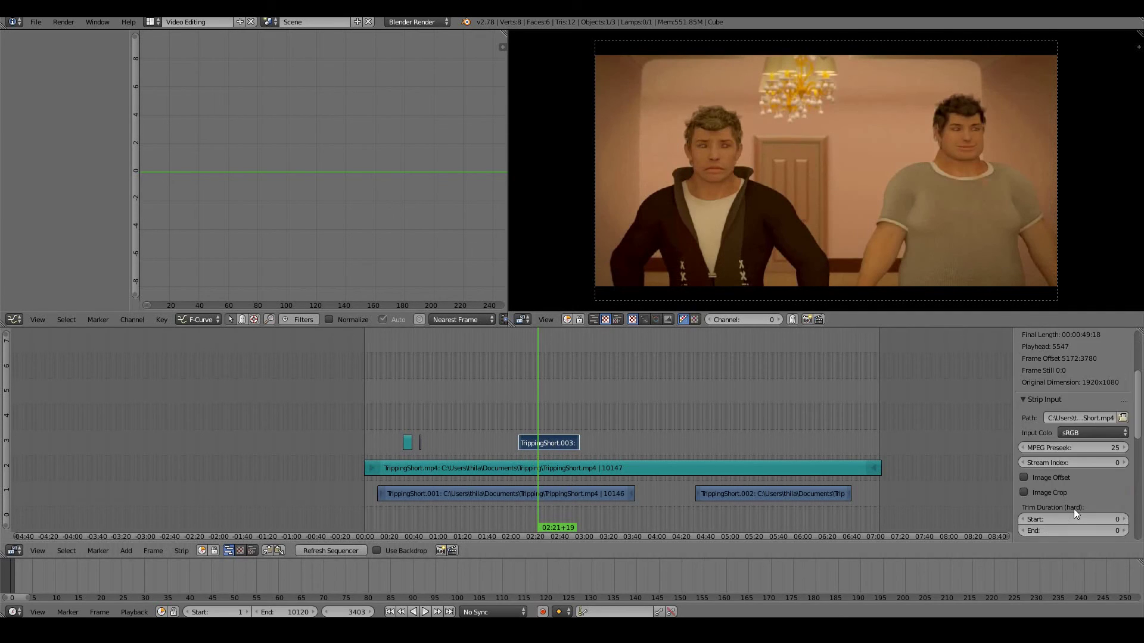
scroll(1073, 509, "down", 5)
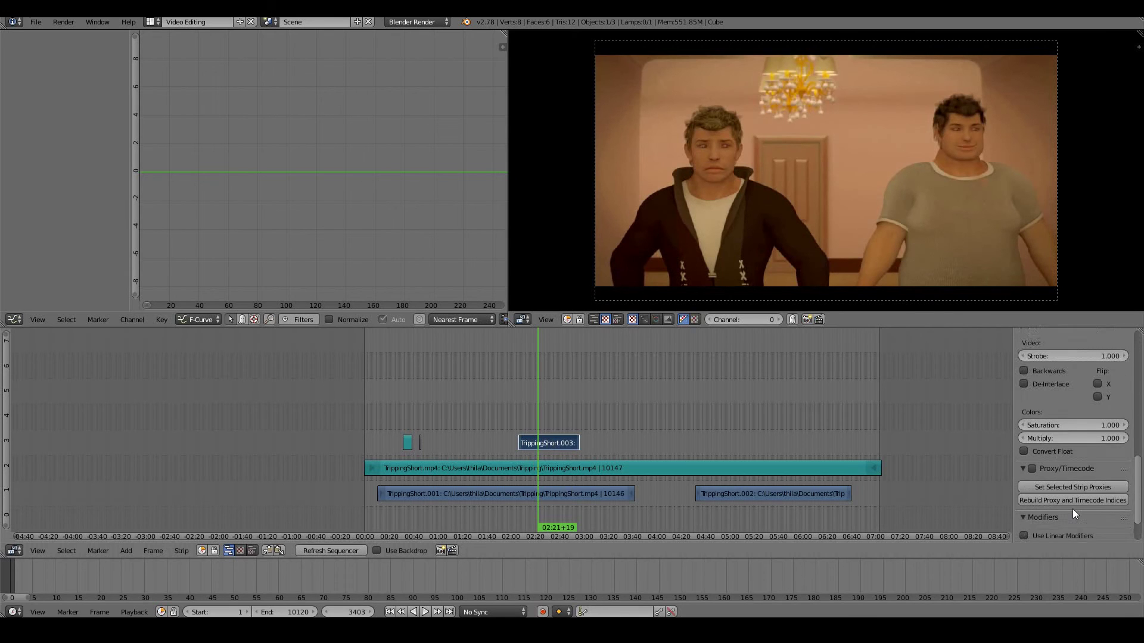
scroll(1075, 507, "up", 1)
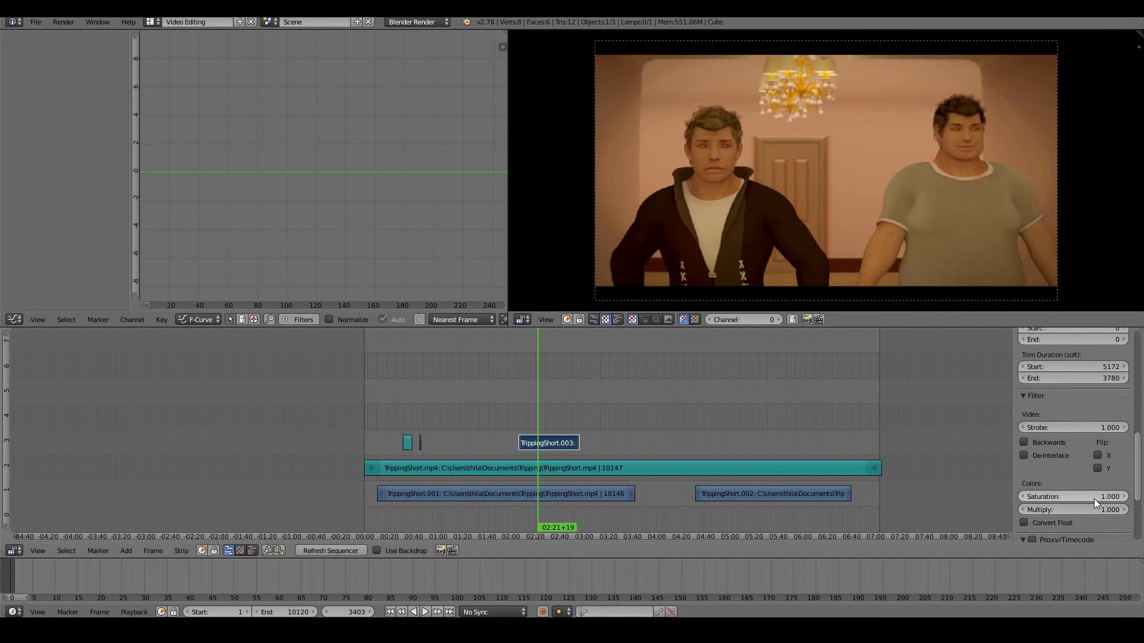
Set the strip's saturation to 0.5 after first trying 1.
left_click(1094, 498)
type("1.5")
key("Return")
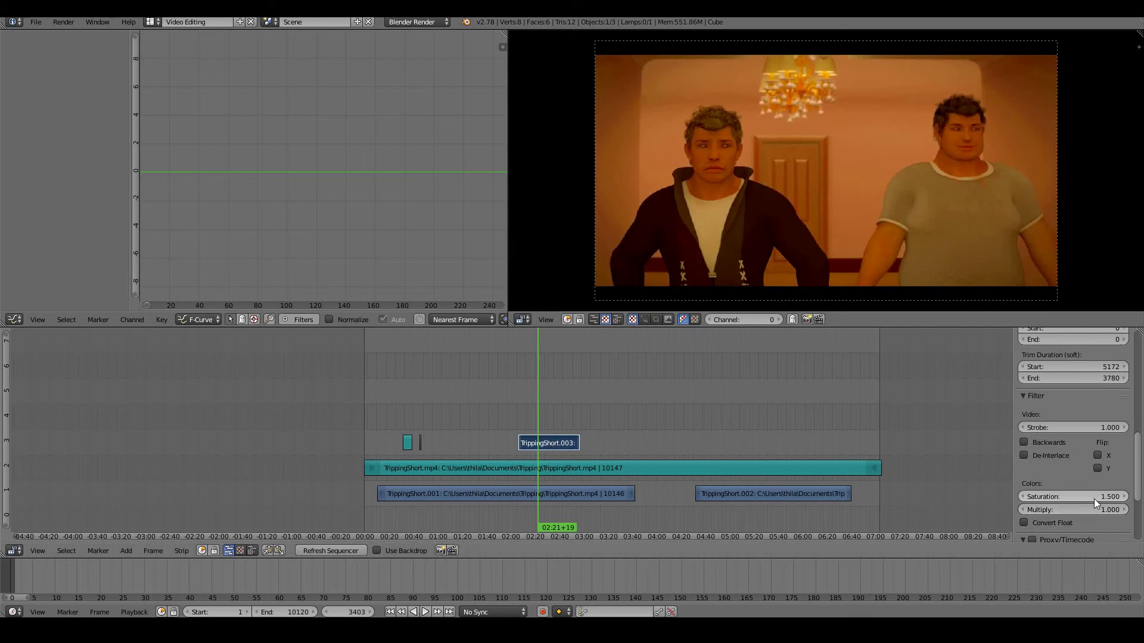
left_click(1093, 499)
type("0")
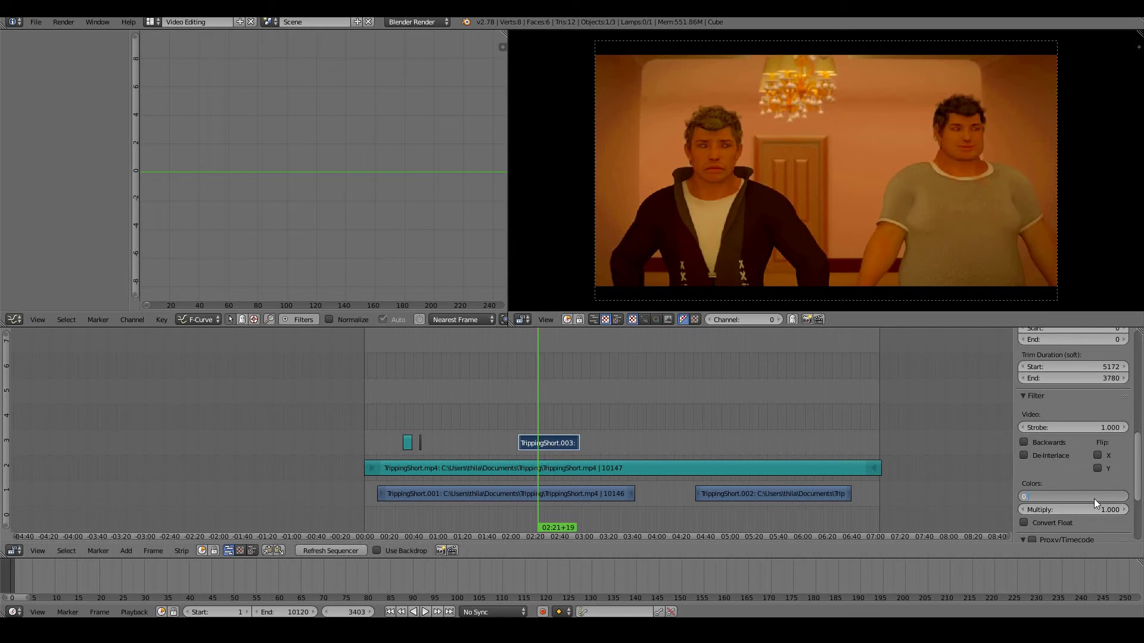
type(".5")
key("Return")
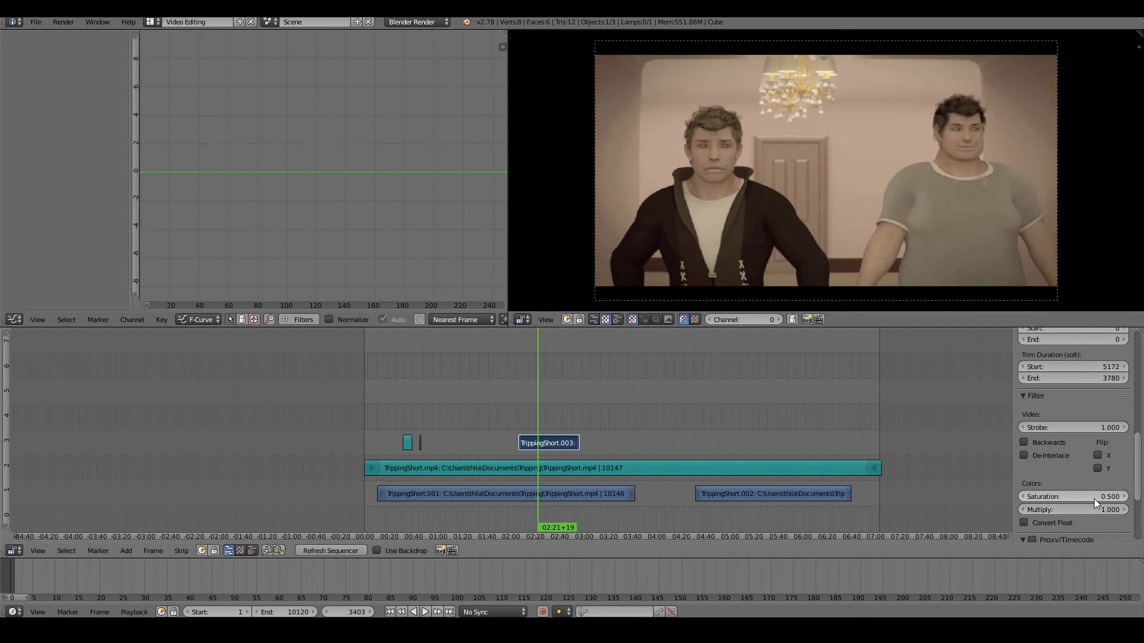
Set the strip's colour multiply back to 1.
mouse_move(1100, 507)
left_mouse_down()
mouse_move(1125, 511)
mouse_move(1096, 510)
left_mouse_up()
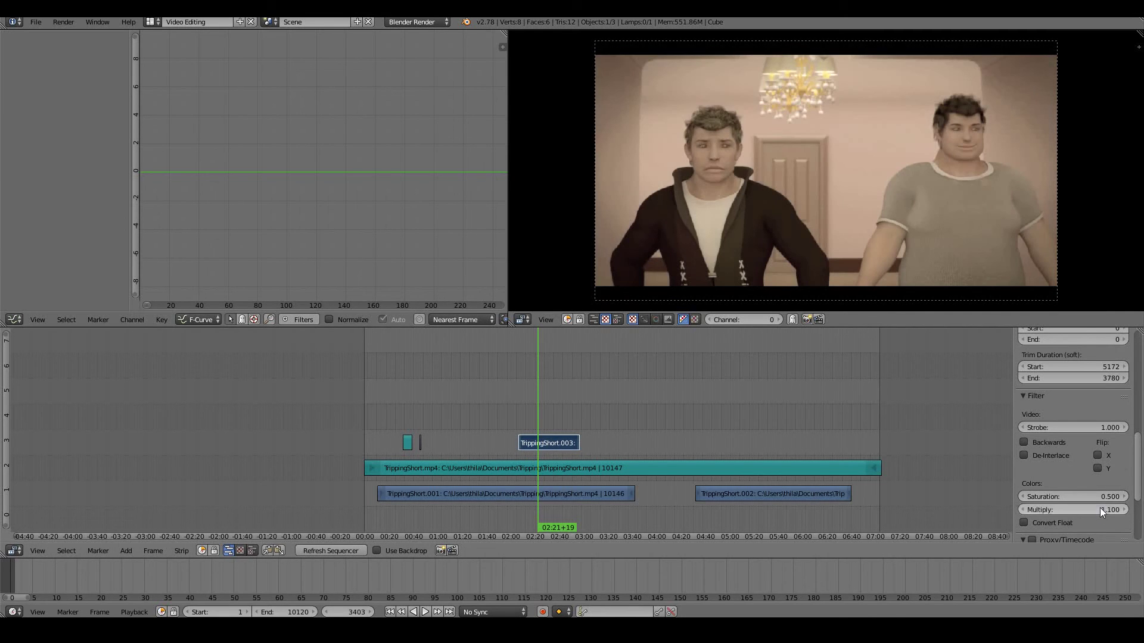
left_click(1088, 508)
type("1")
key("Return")
scroll(1088, 507, "down", 1)
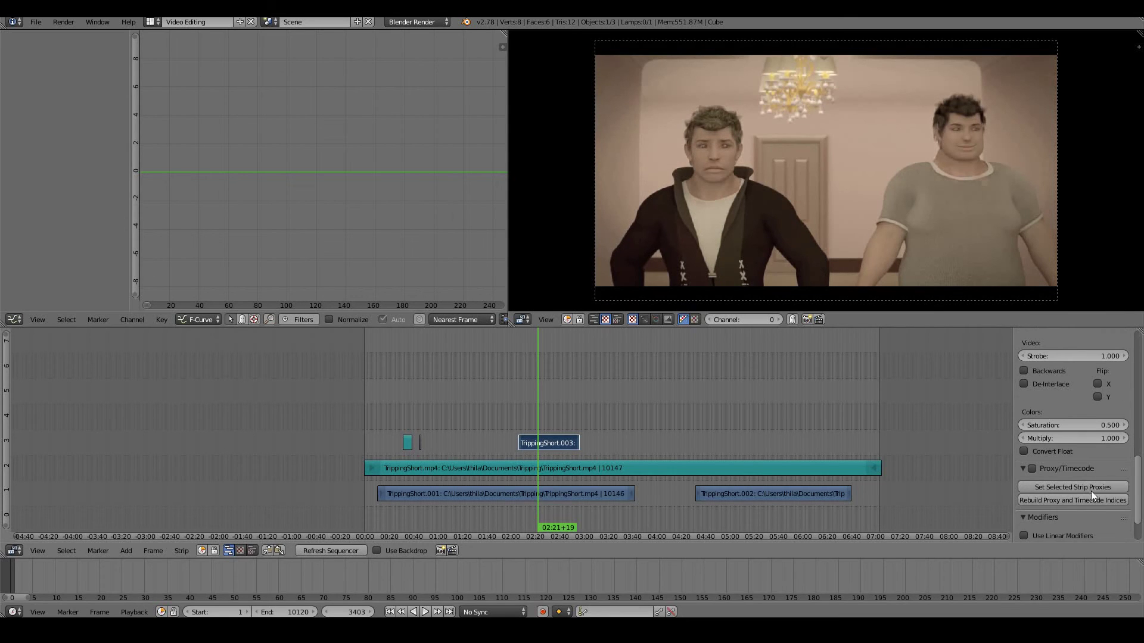
scroll(1091, 491, "down", 1)
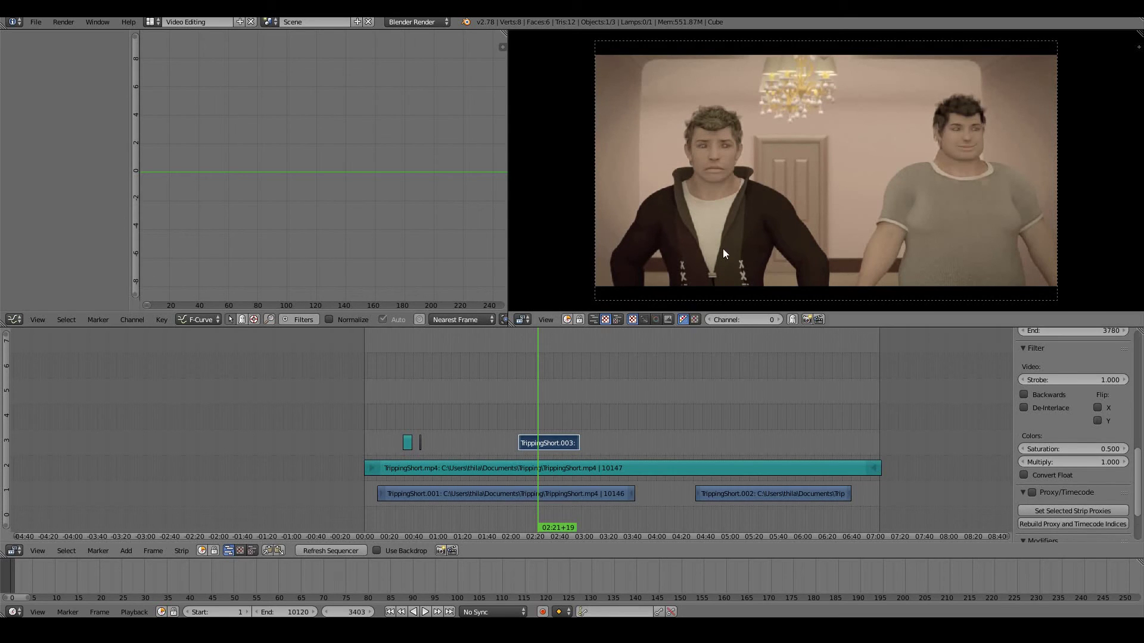
left_click(1097, 408)
left_click(1103, 408)
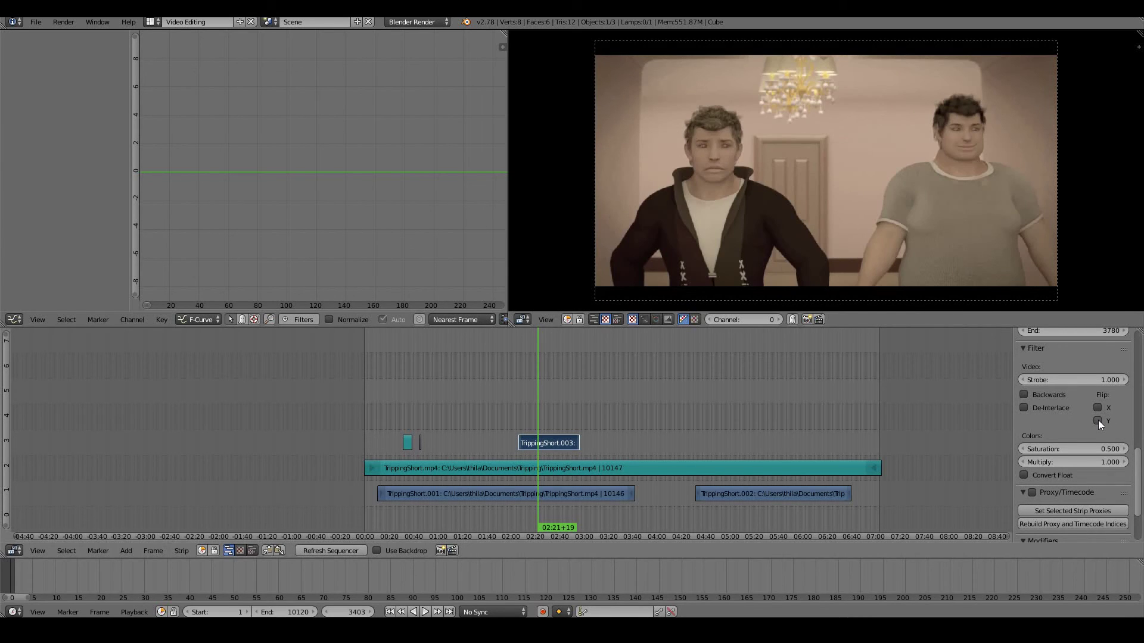
left_click(1098, 420)
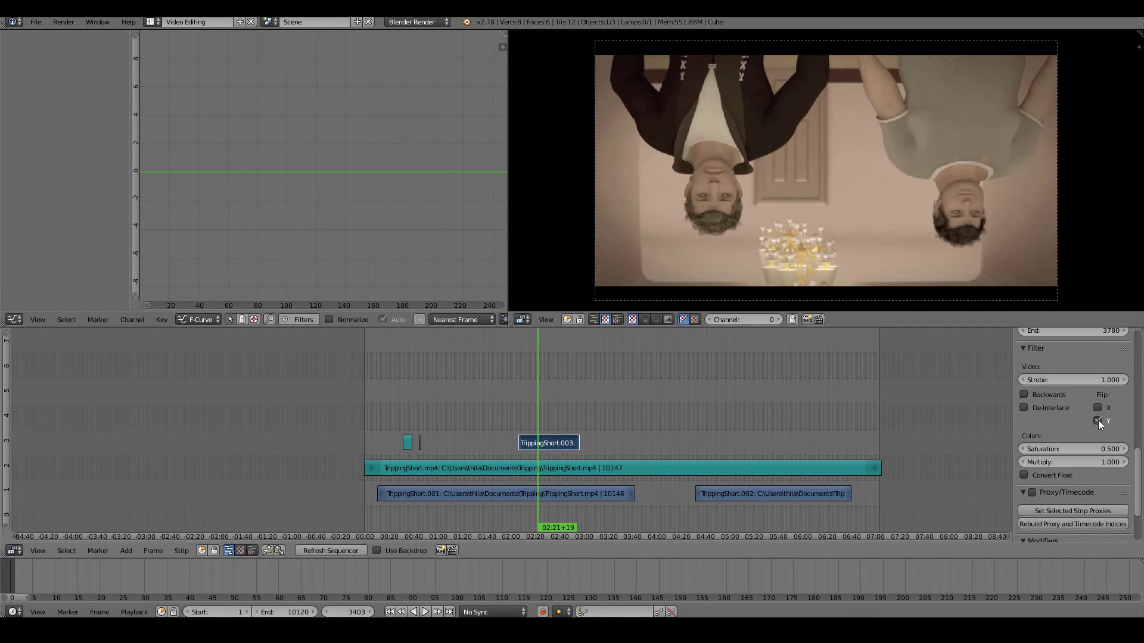
left_click(1098, 420)
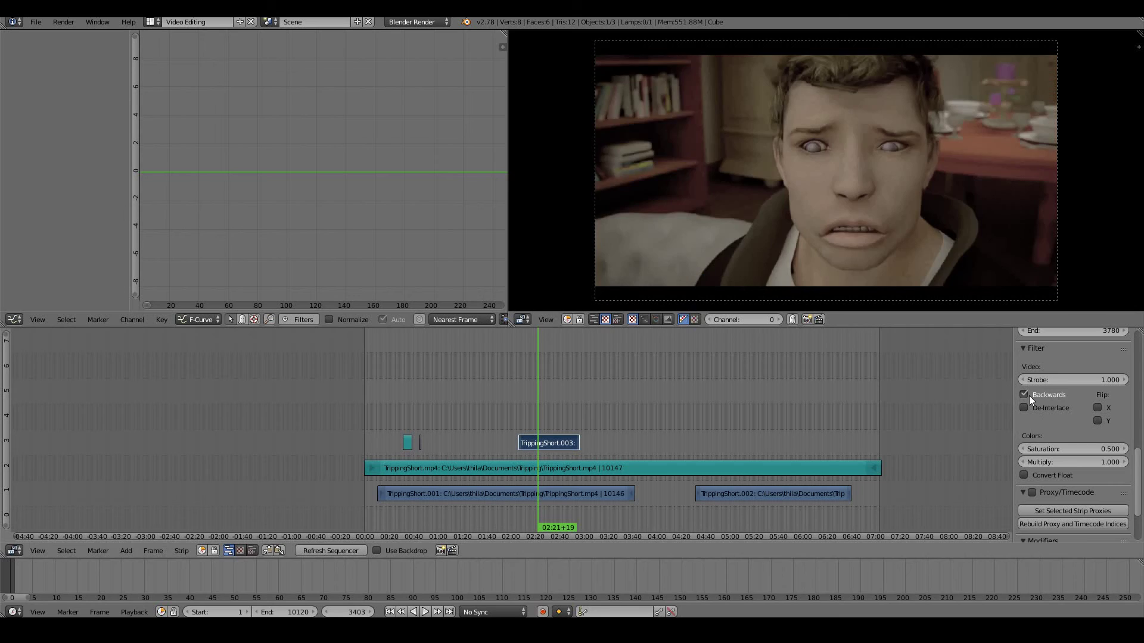
scroll(1028, 395, "down", 2)
scroll(1059, 466, "down", 1)
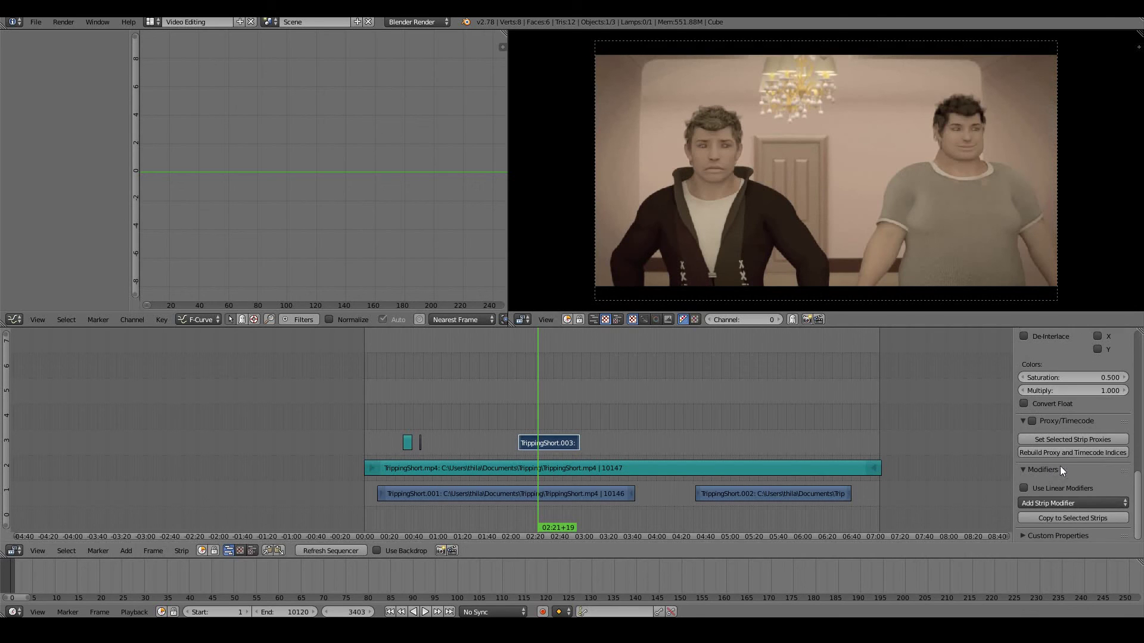
left_click(1059, 504)
left_click(149, 552)
Add a Speed Control effect strip over TrippingShort.003.
key("Escape")
left_click(134, 549)
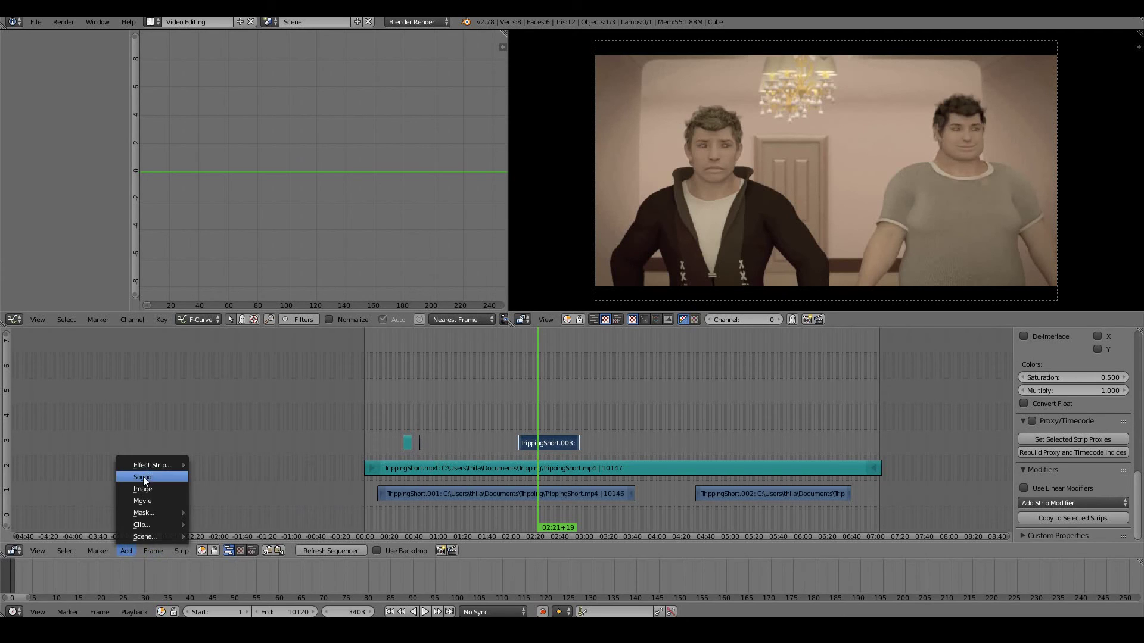
mouse_move(157, 465)
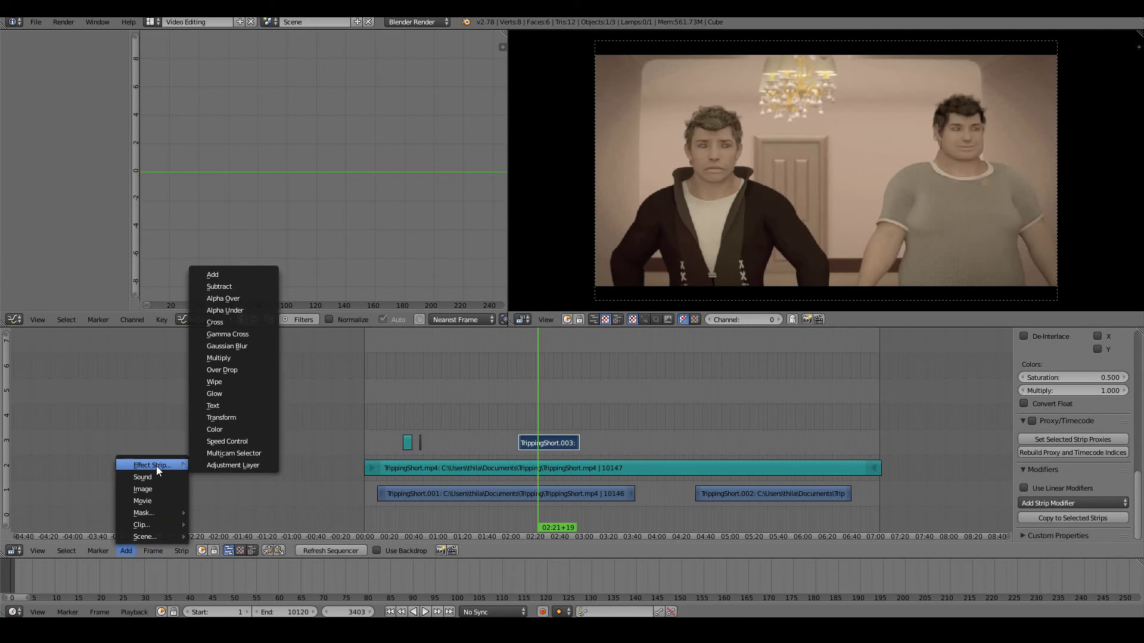
left_click(232, 442)
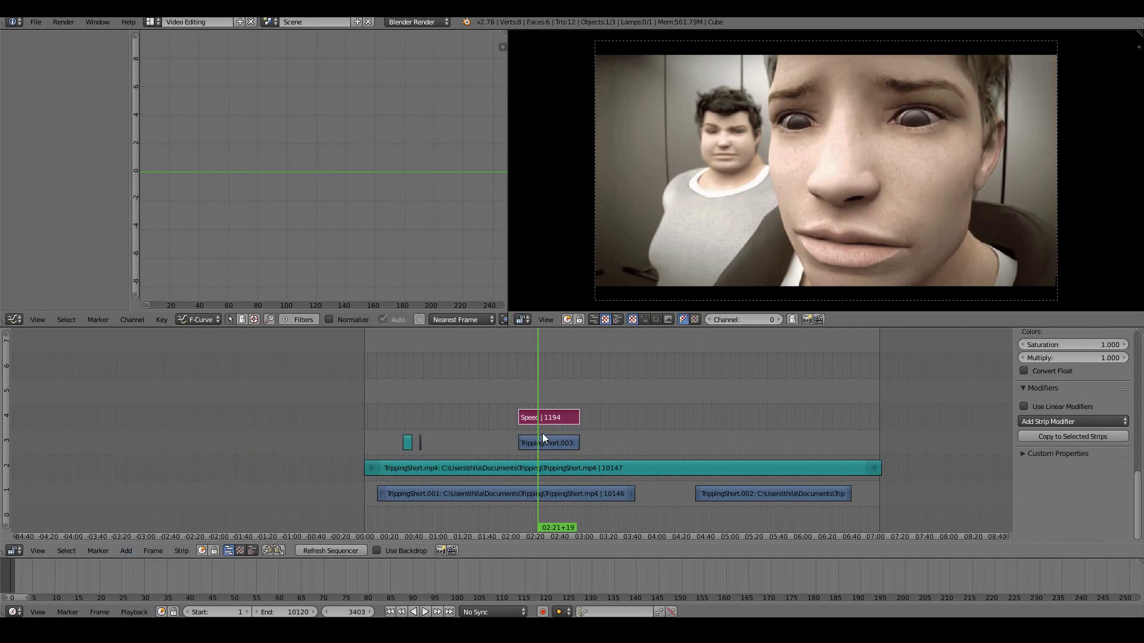
Set the Speed Control's Multiply Speed to 3.
scroll(1115, 437, "up", 10)
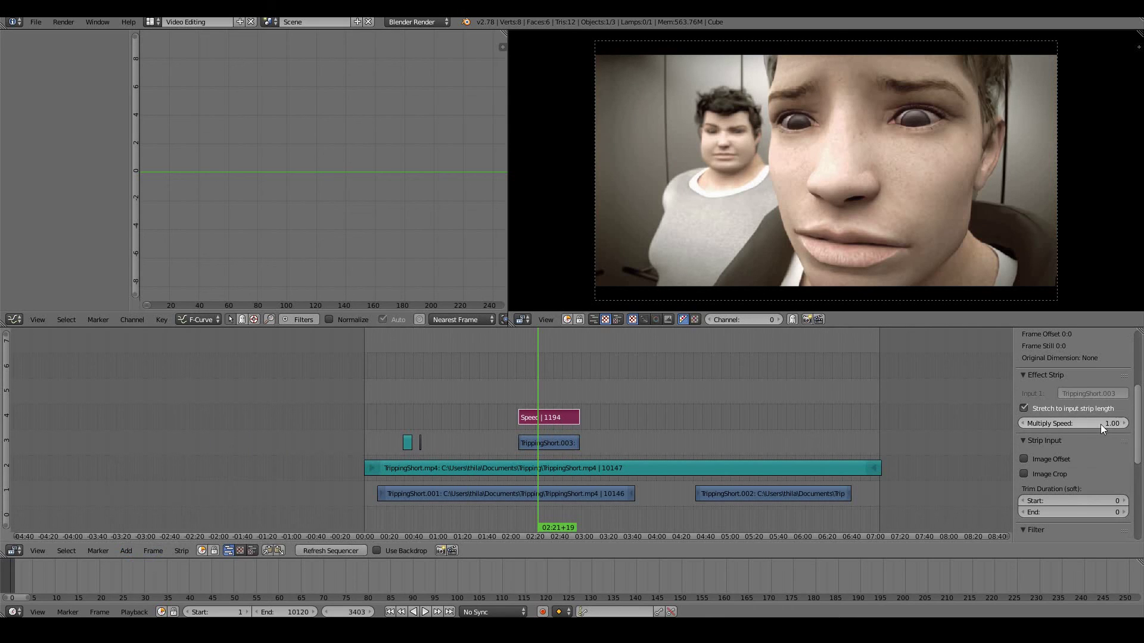
left_click(1100, 424)
type("3")
key("Return")
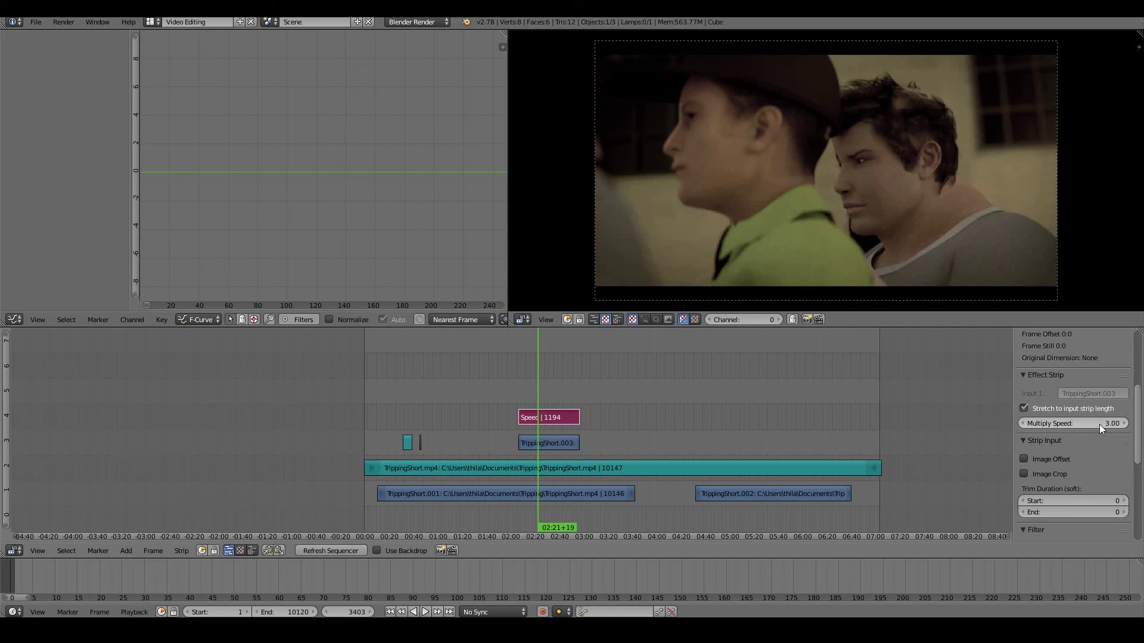
left_click(519, 391)
Play back the edit several times, stopping after each short run.
key("alt+a")
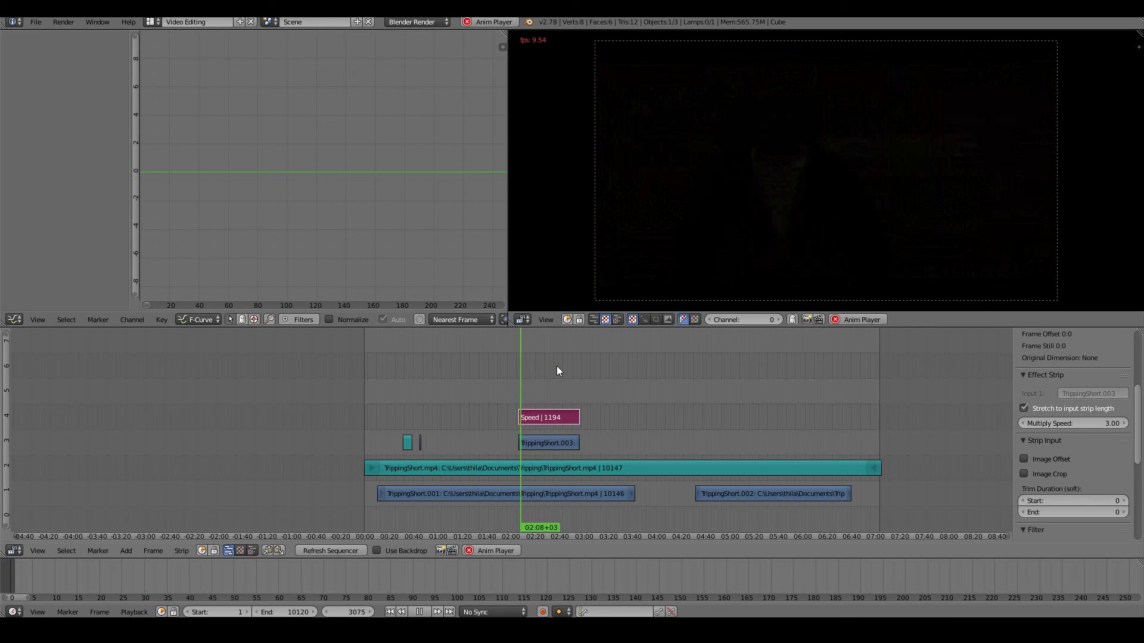
key("Escape")
key("alt+a")
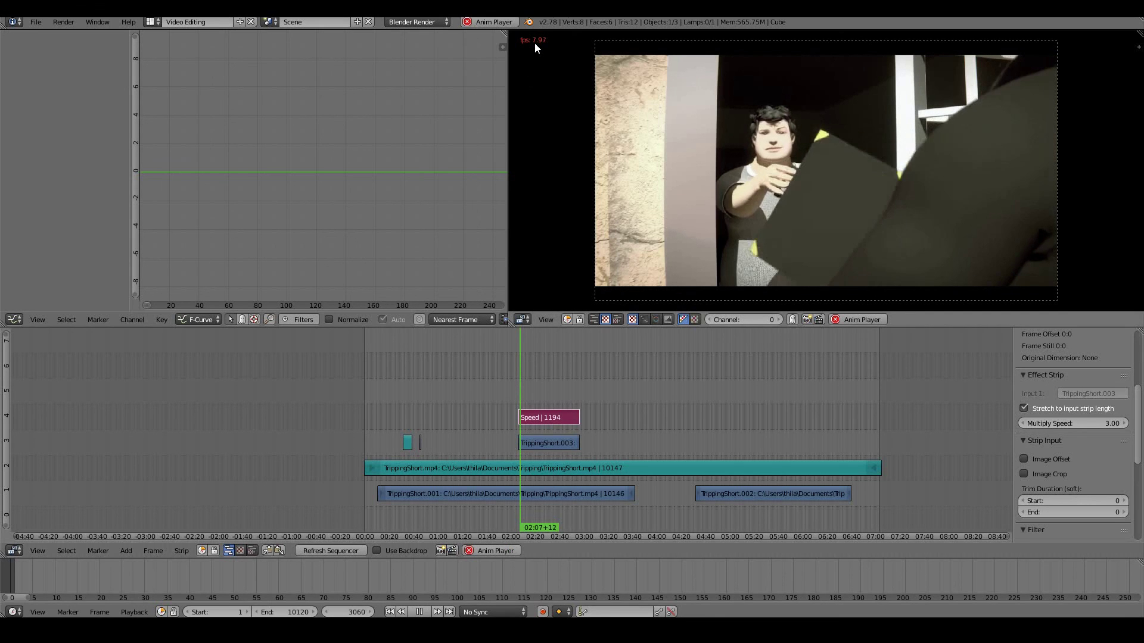
key("Escape")
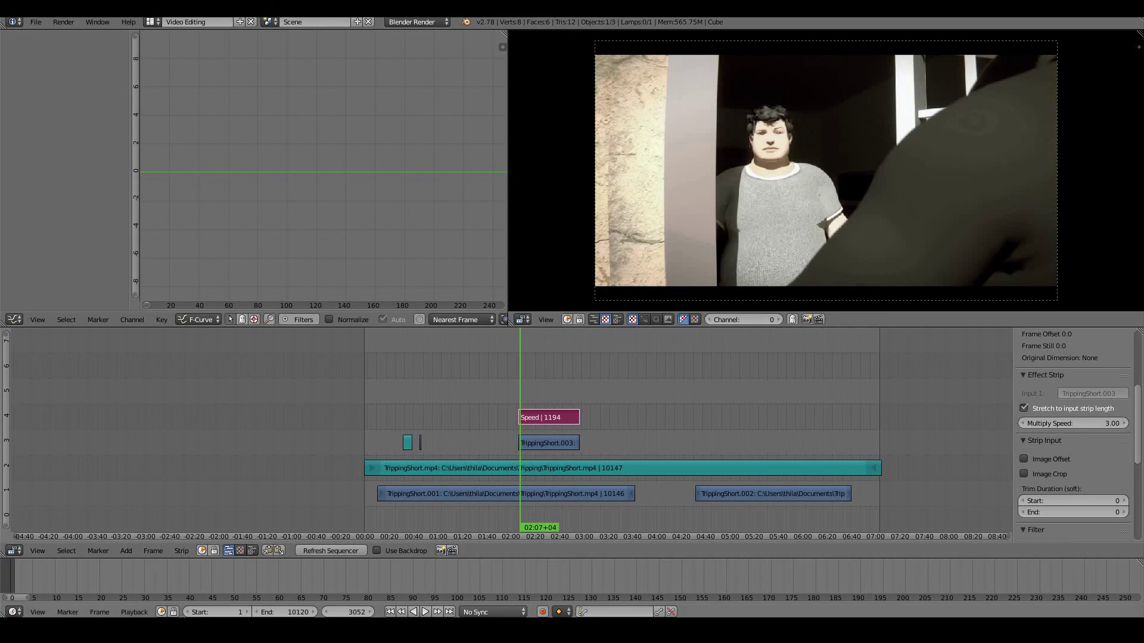
key("alt+a")
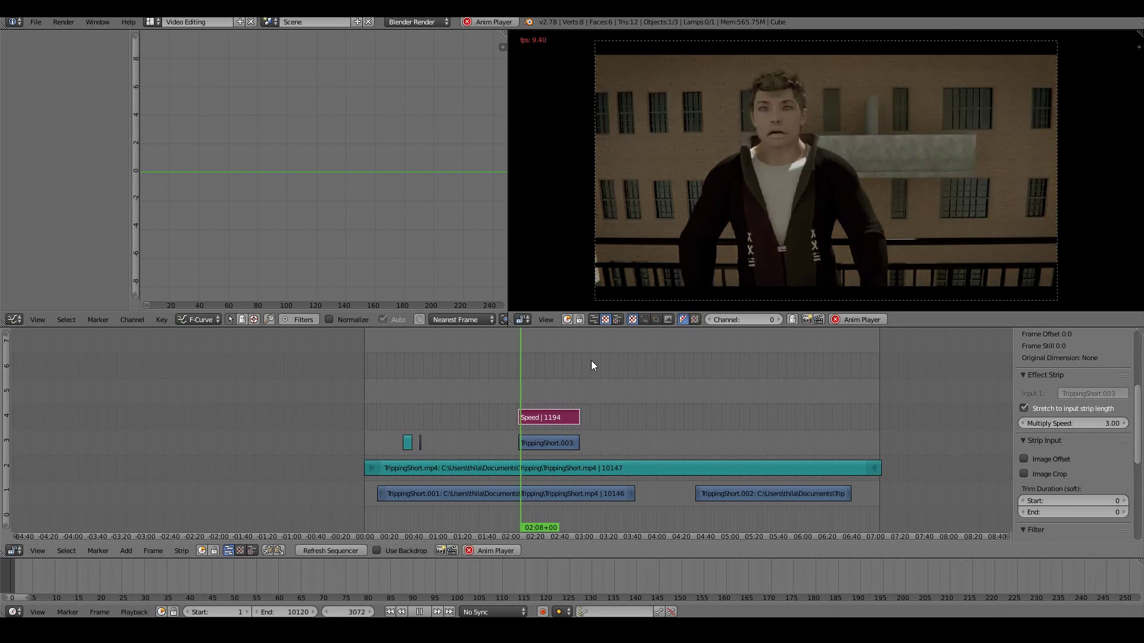
key("Escape")
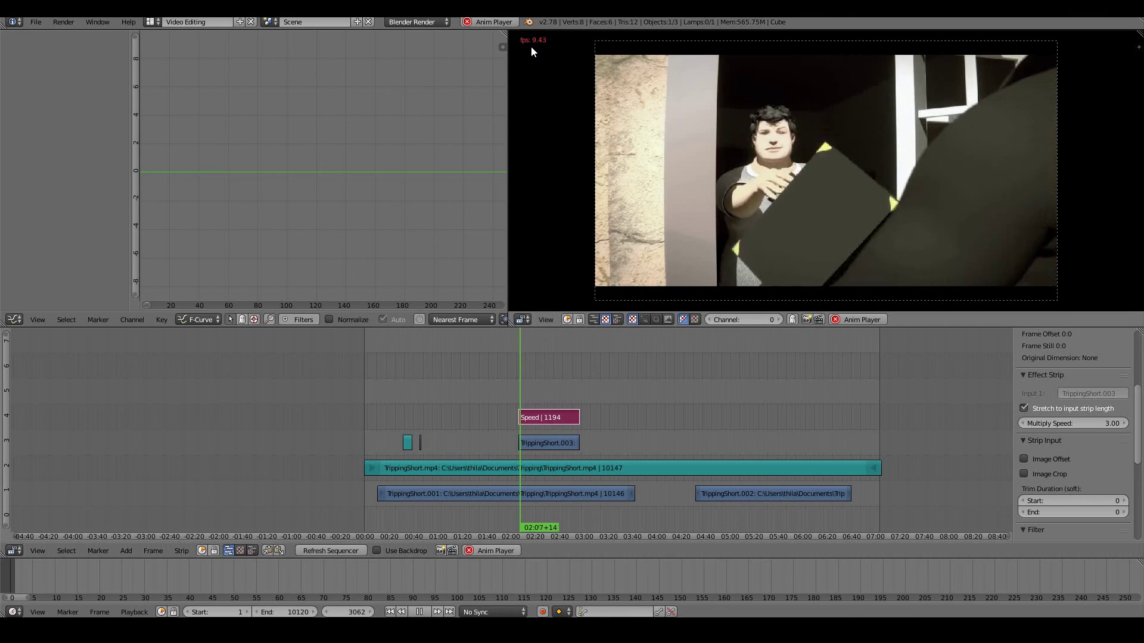
key("Escape")
Change Sync Mode from No Sync to AV-sync and play the sped-up section.
left_click(480, 612)
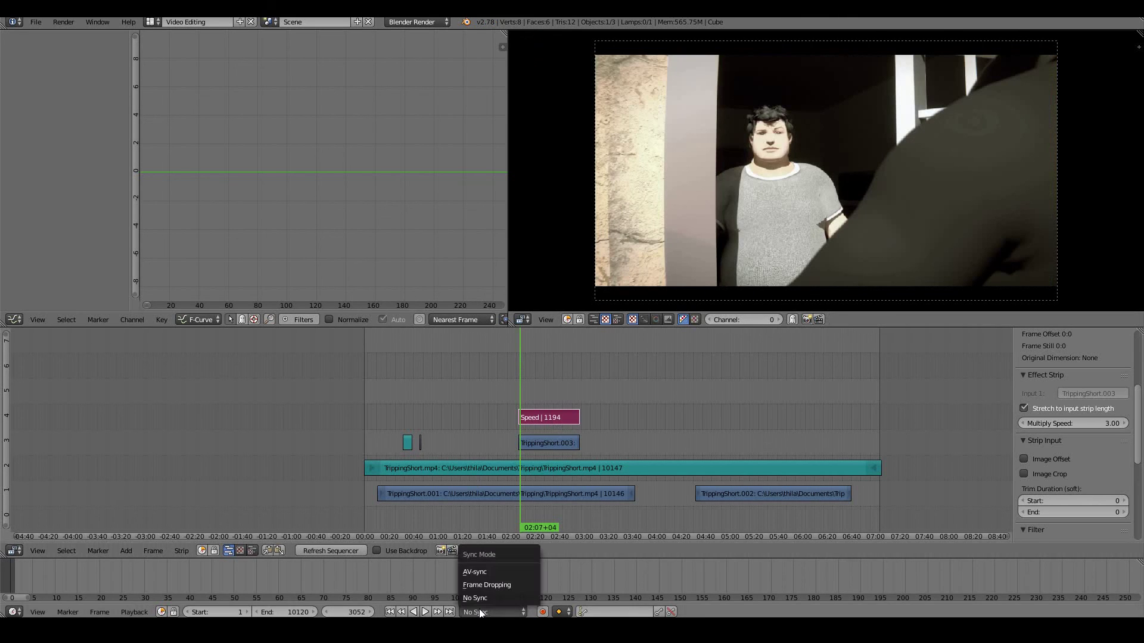
left_click(479, 573)
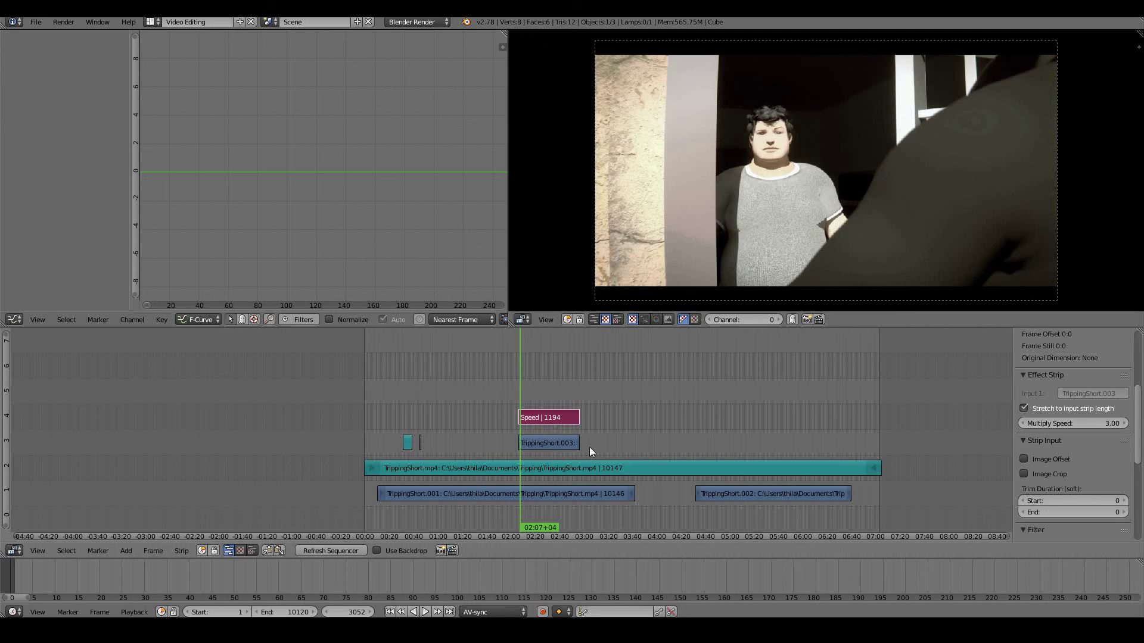
left_click(517, 424)
key("alt+a")
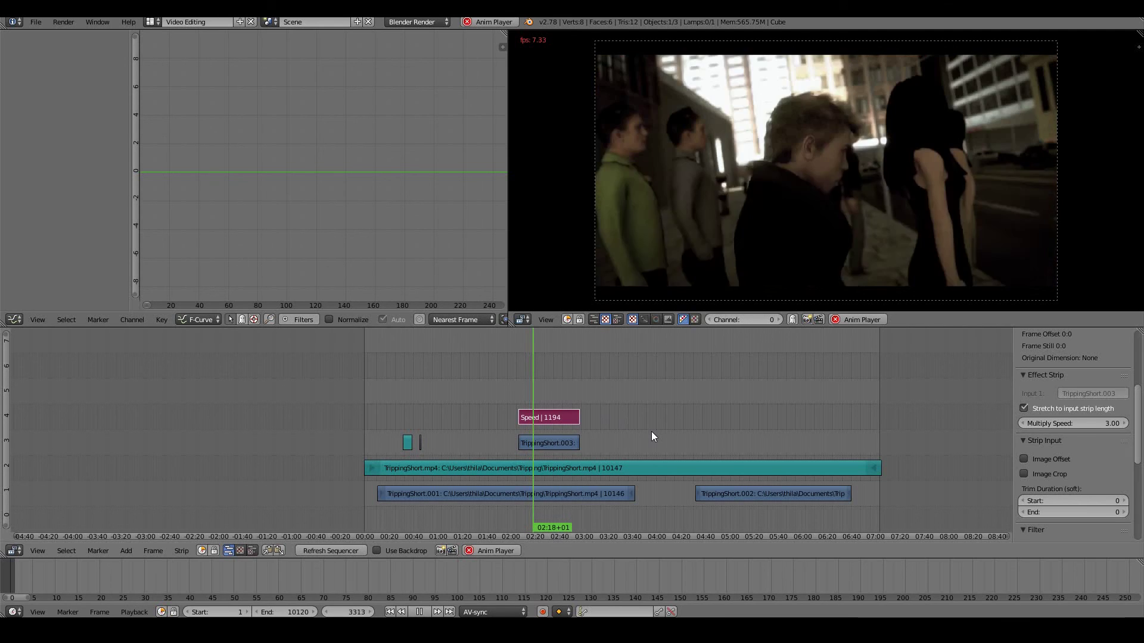
key("Escape")
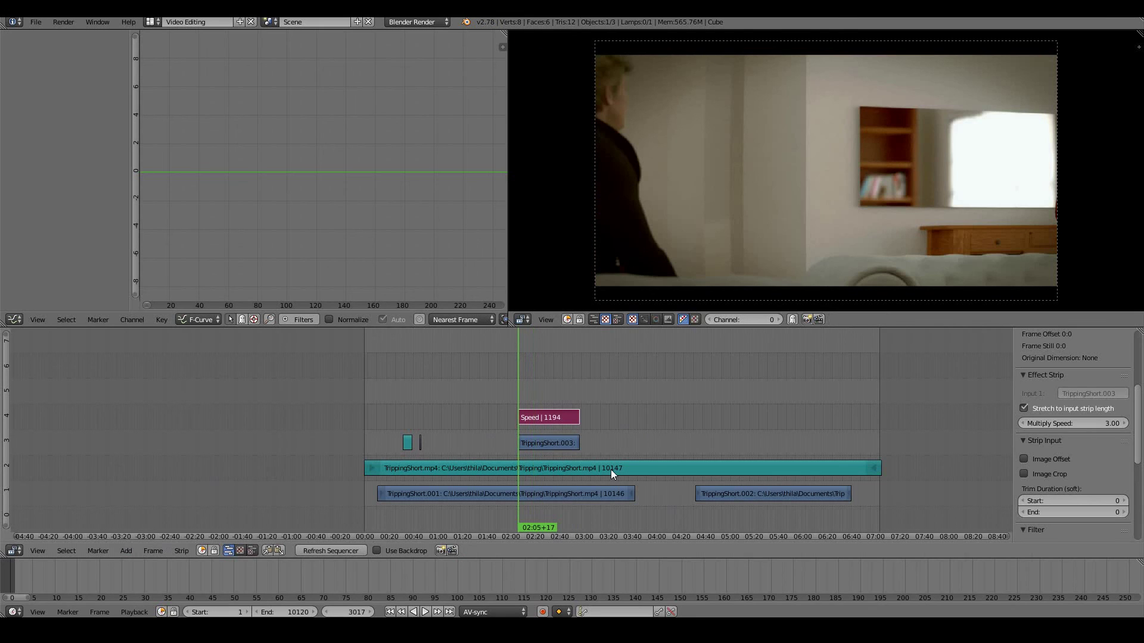